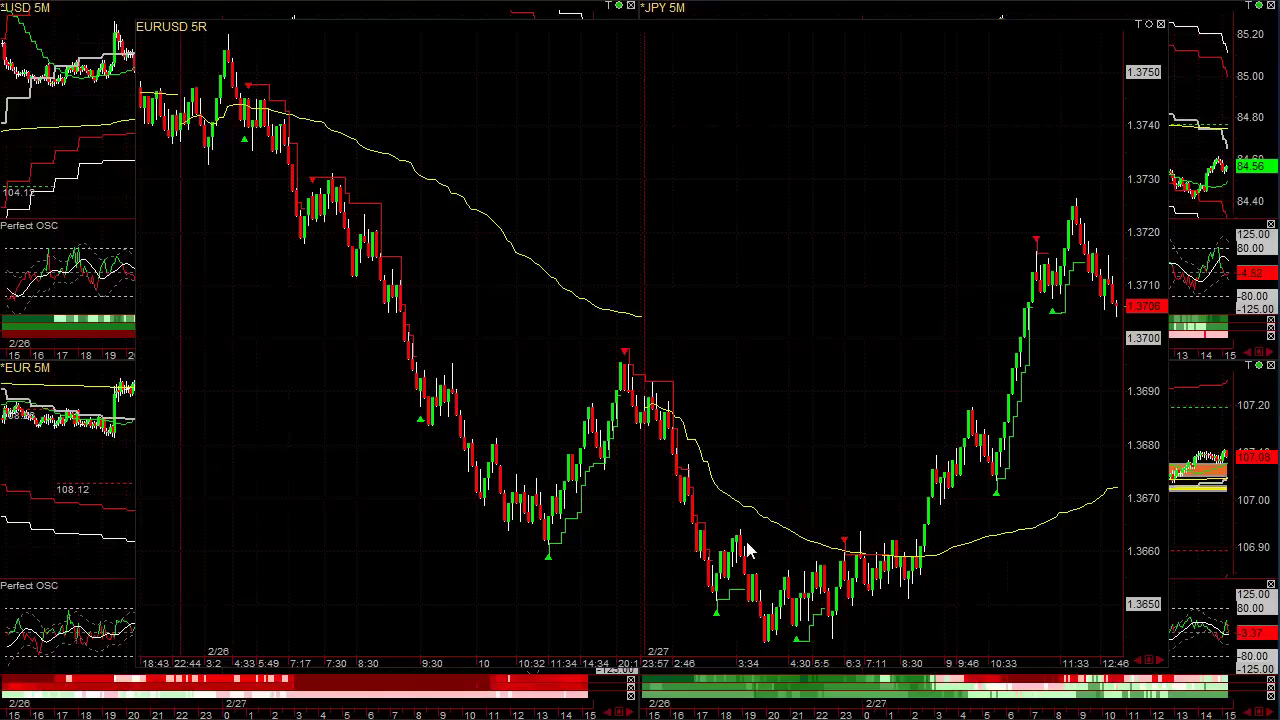
# Inspect the price data of the EURUSD 5R bars around the swing low at about 3:15 on 2/27.
pyautogui.click(720, 575)
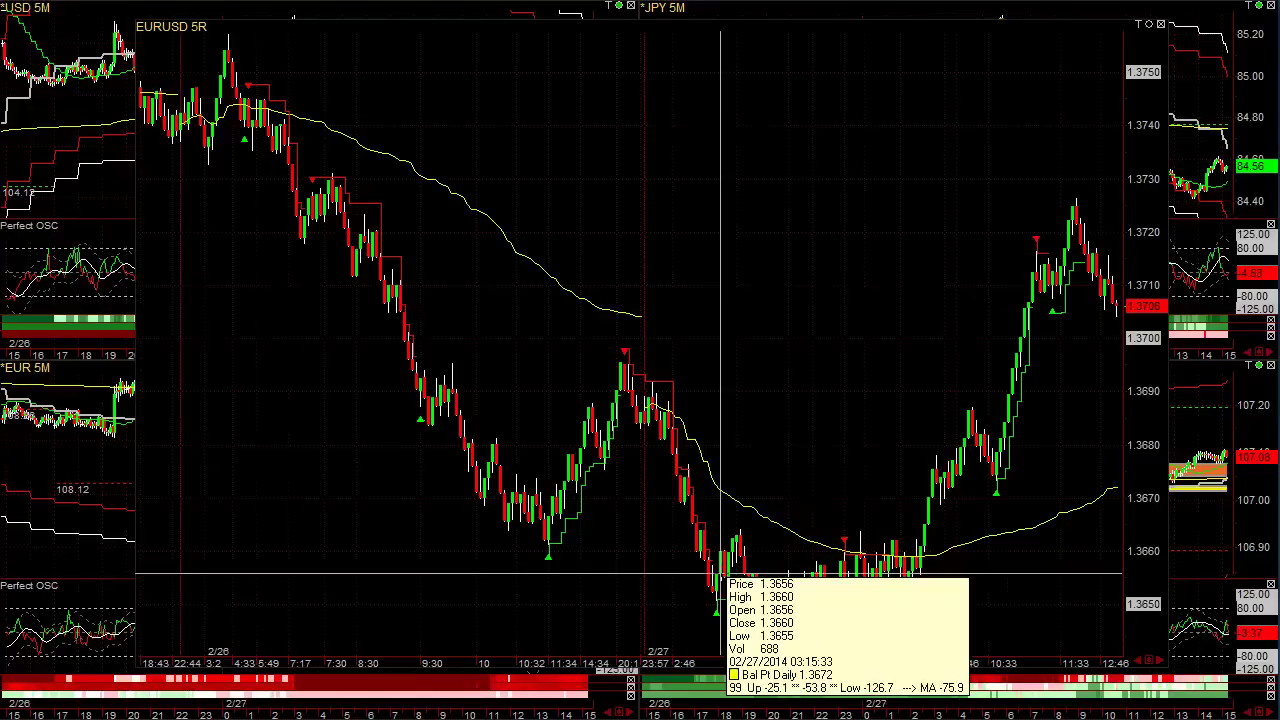
pyautogui.moveTo(720, 575); pyautogui.dragTo(745, 606)
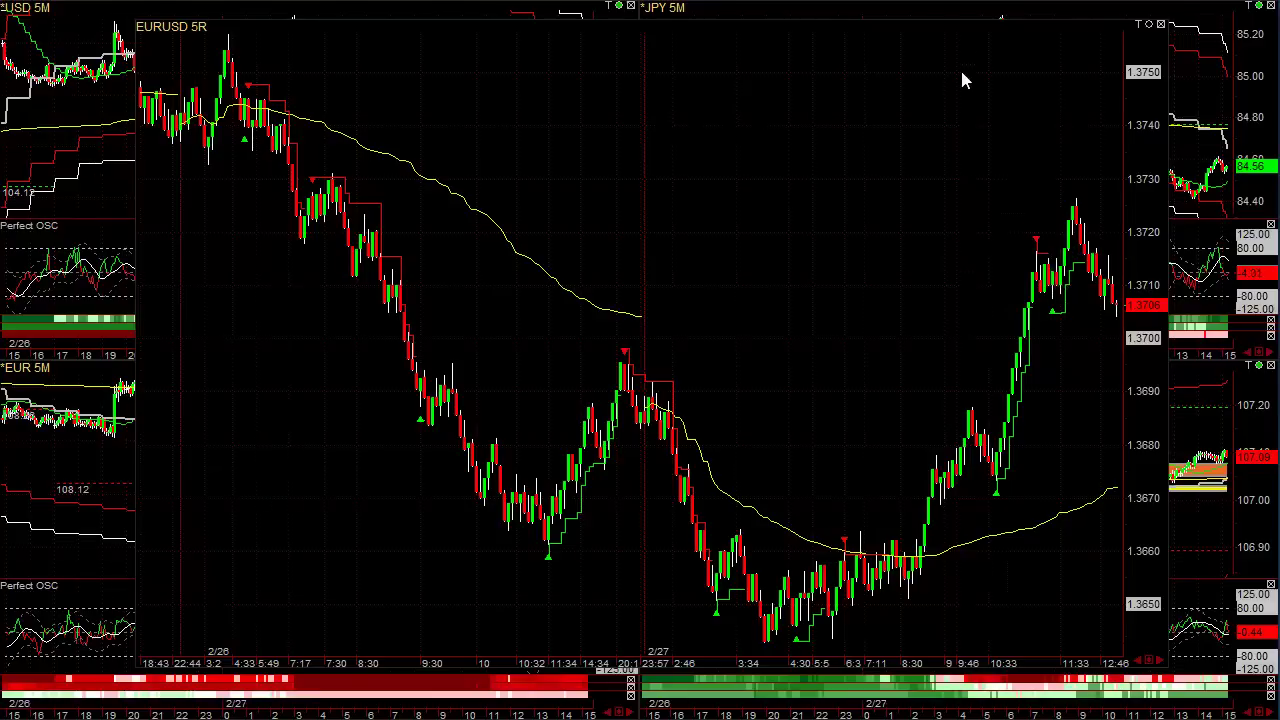
# Move the EURUSD 5R chart out of view and bring up the *CHF, *CAD, *AUD and *NZD charts.
pyautogui.moveTo(989, 26); pyautogui.dragTo(0, 30)
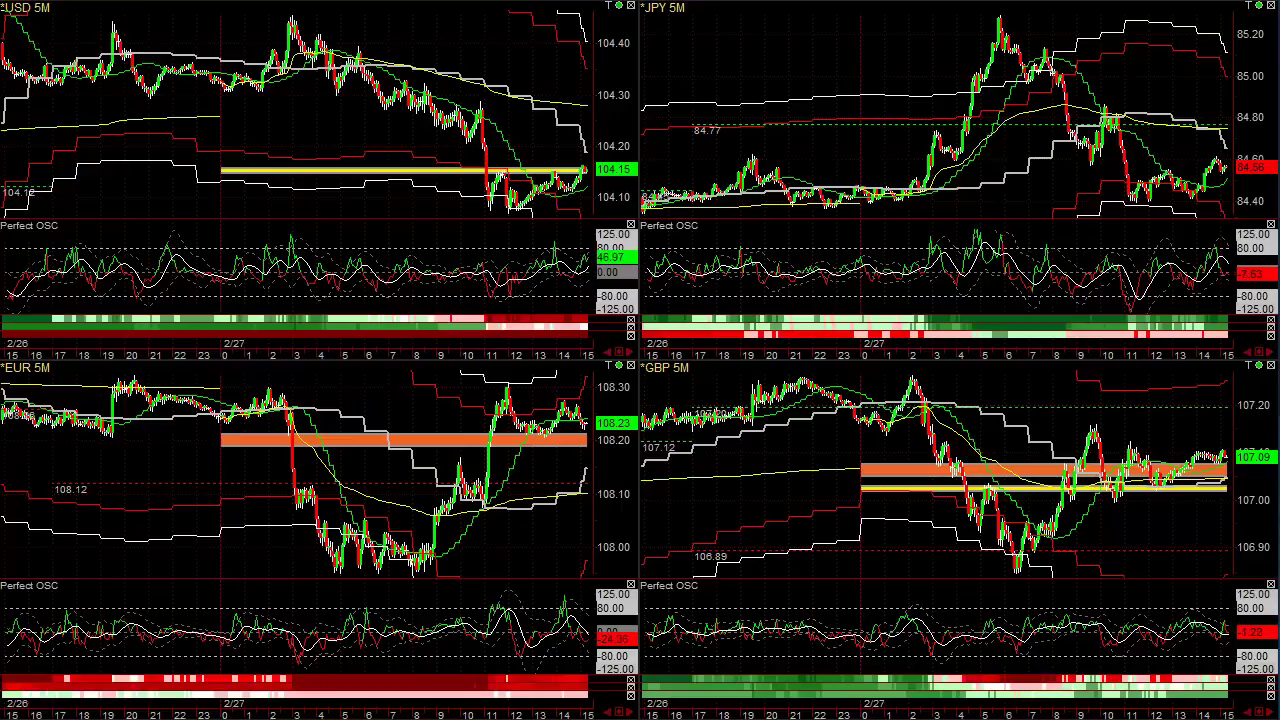
pyautogui.press('pagedown')
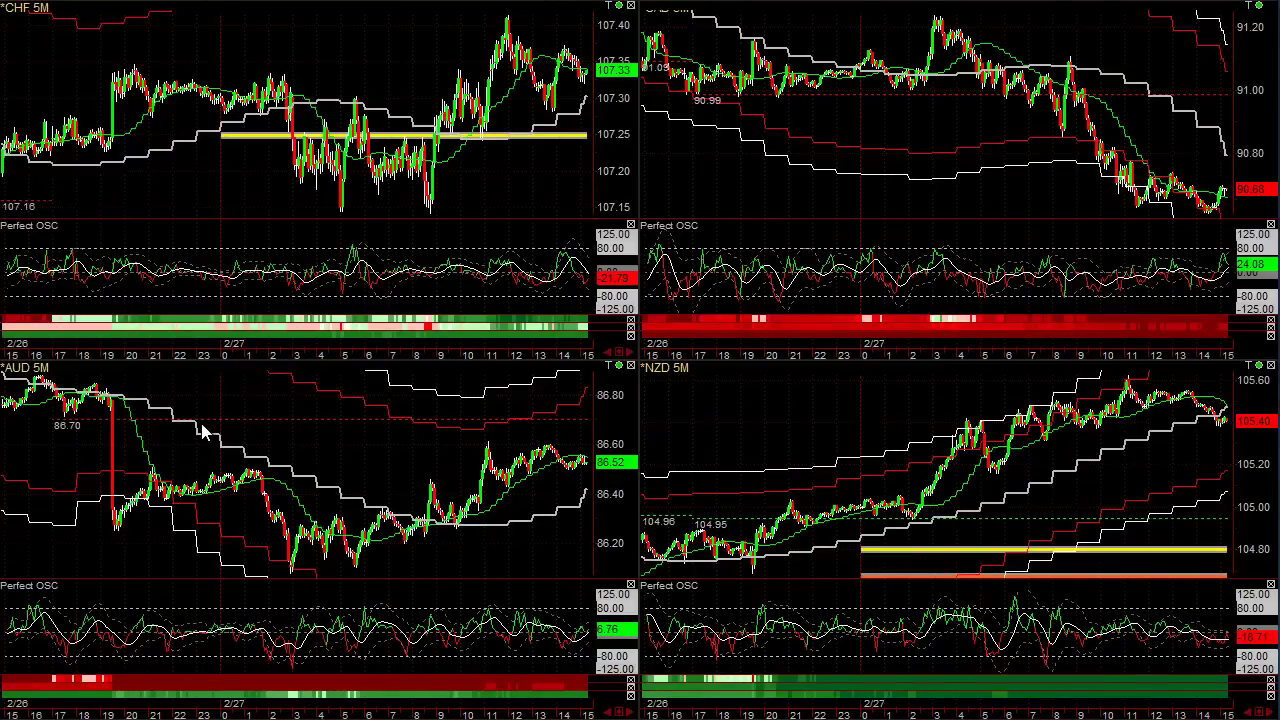
# Add the Balance Point Line study with its daily and continuous lines to the *AUD 5M chart.
pyautogui.rightClick(306, 423)
pyautogui.click(288, 636)
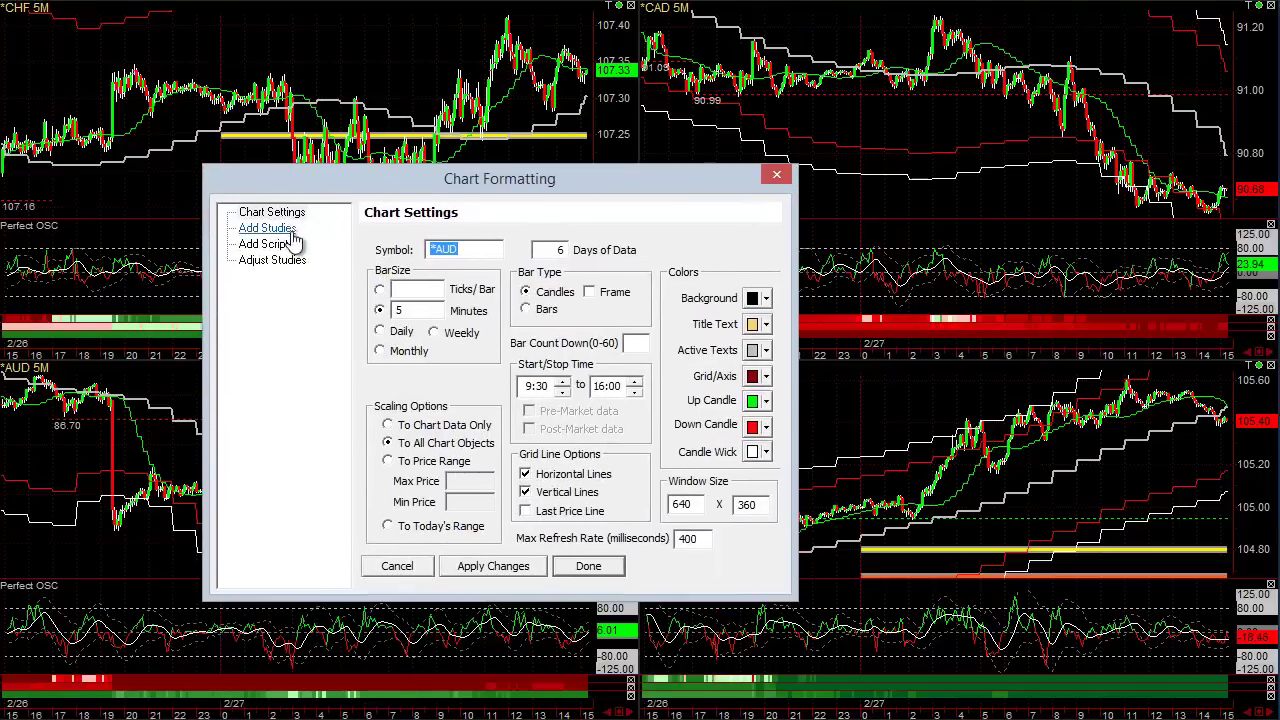
pyautogui.click(280, 229)
pyautogui.click(403, 276)
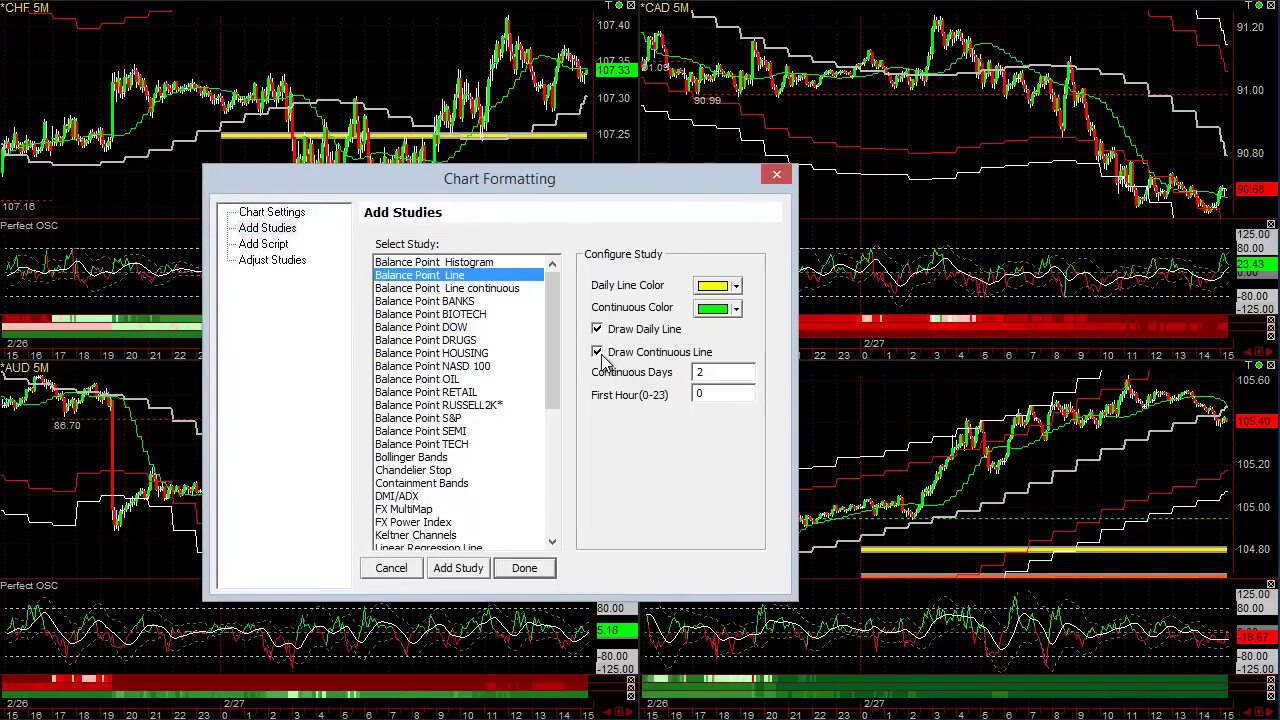
pyautogui.click(452, 570)
pyautogui.click(400, 569)
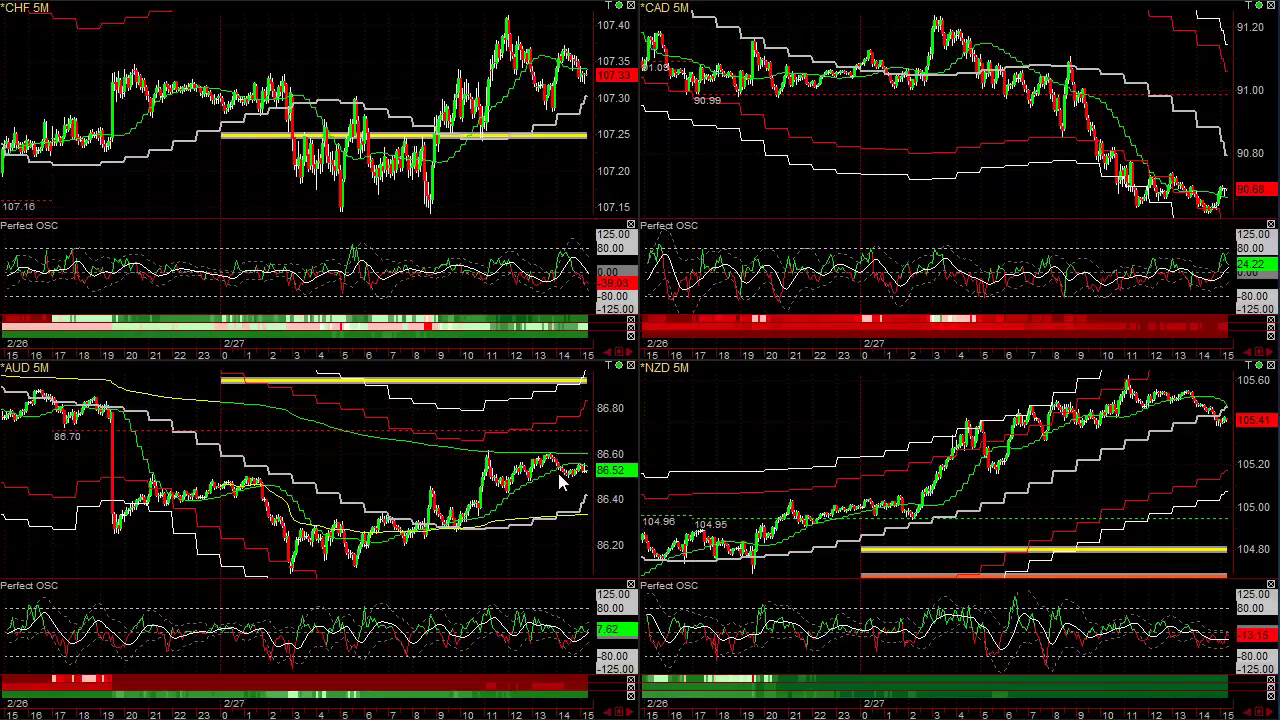
# Add the Balance Point Line study to the *NZD 5M chart.
pyautogui.rightClick(808, 416)
pyautogui.click(824, 424)
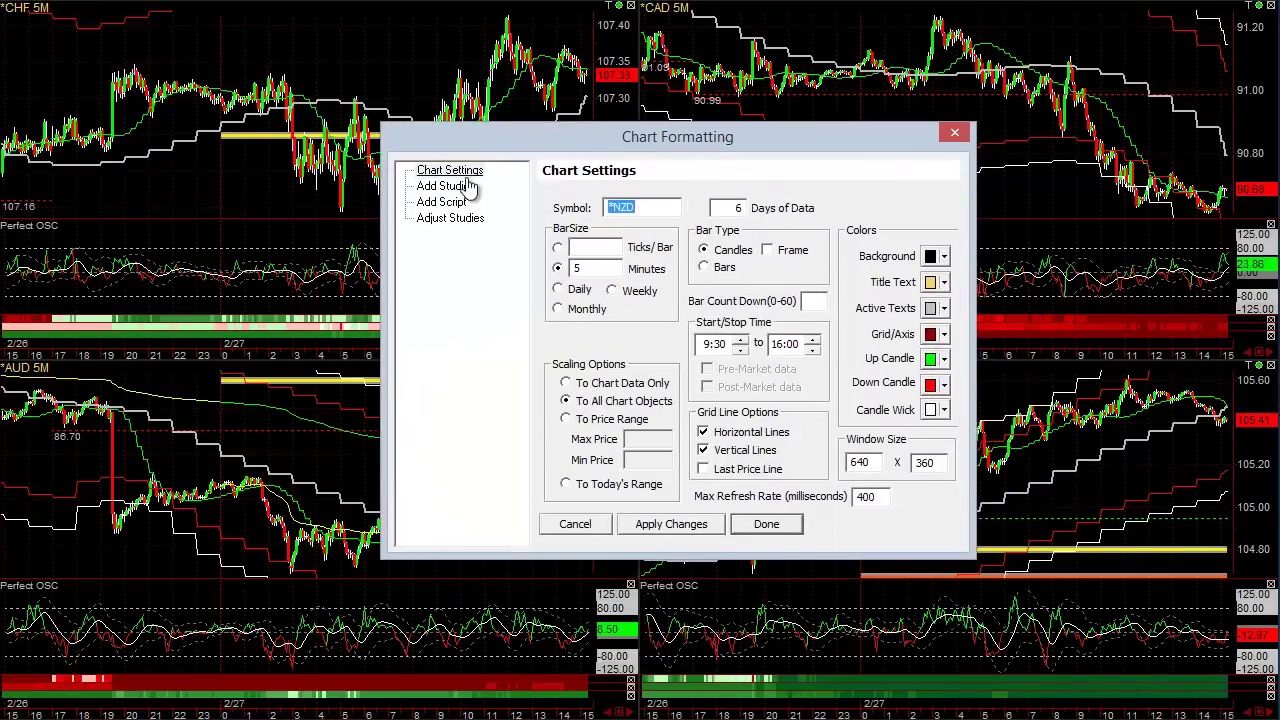
pyautogui.click(445, 187)
pyautogui.click(636, 234)
pyautogui.click(636, 527)
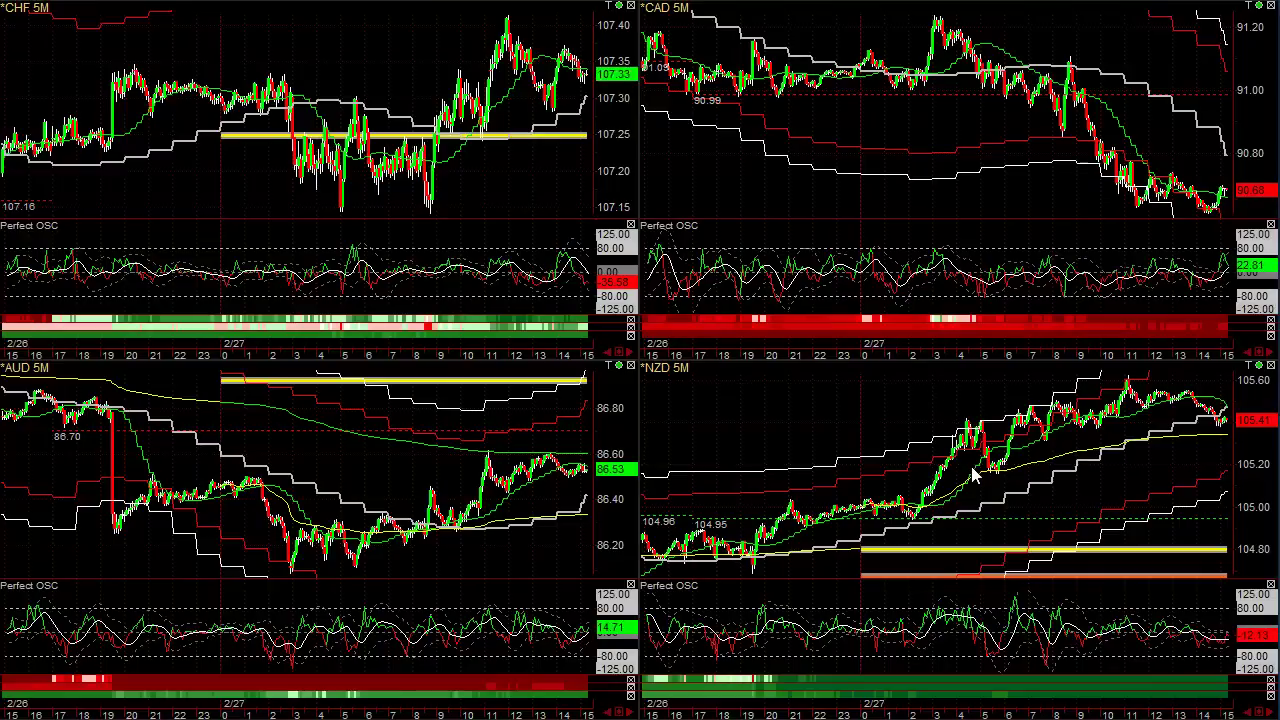
# Circle the Perfect OSC peaks and troughs between about 4:00 and 8:00 on the *NZD 5M chart.
pyautogui.middleClick(1005, 485)
pyautogui.middleClick(1005, 485)
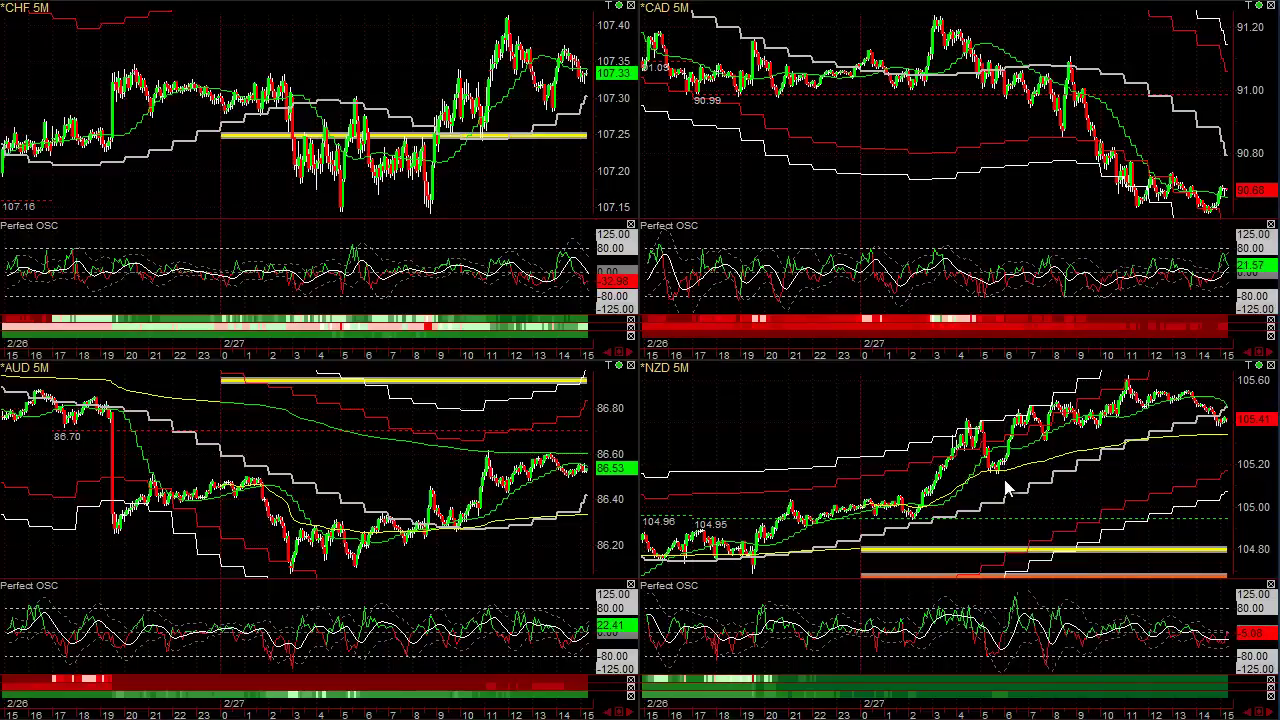
pyautogui.scroll(1, 1005, 484)
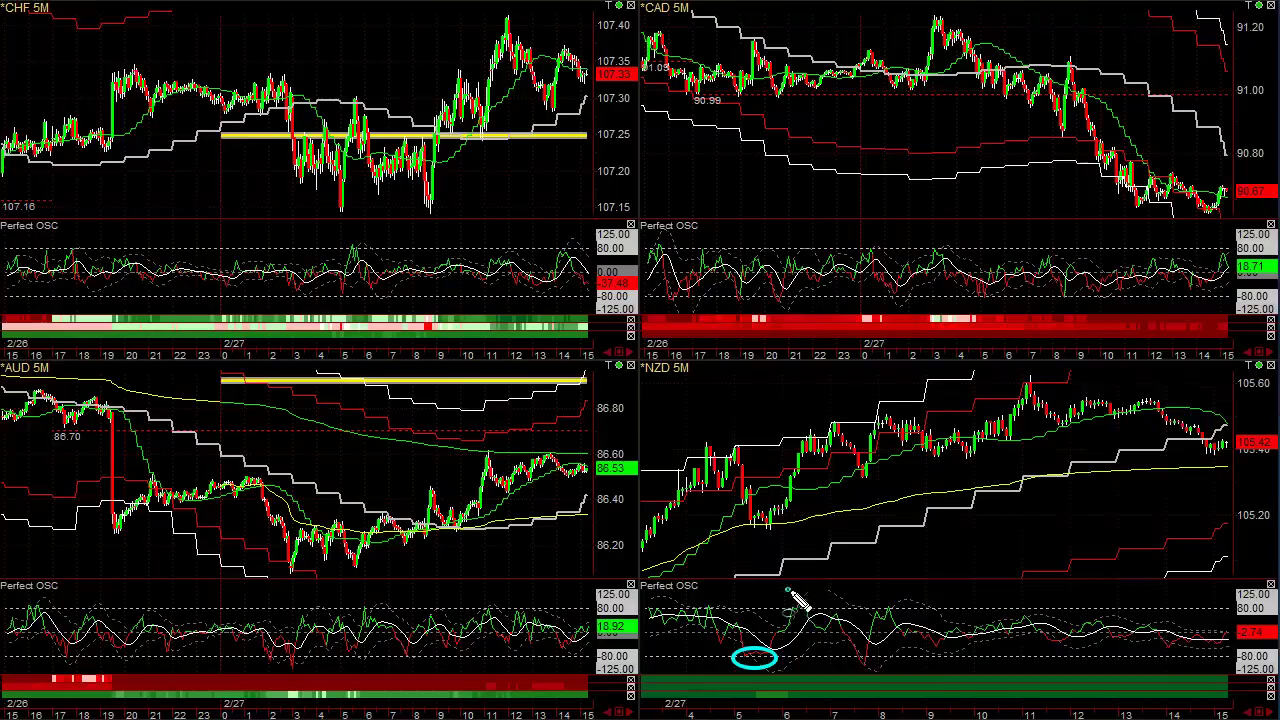
pyautogui.moveTo(680, 597); pyautogui.dragTo(738, 611)
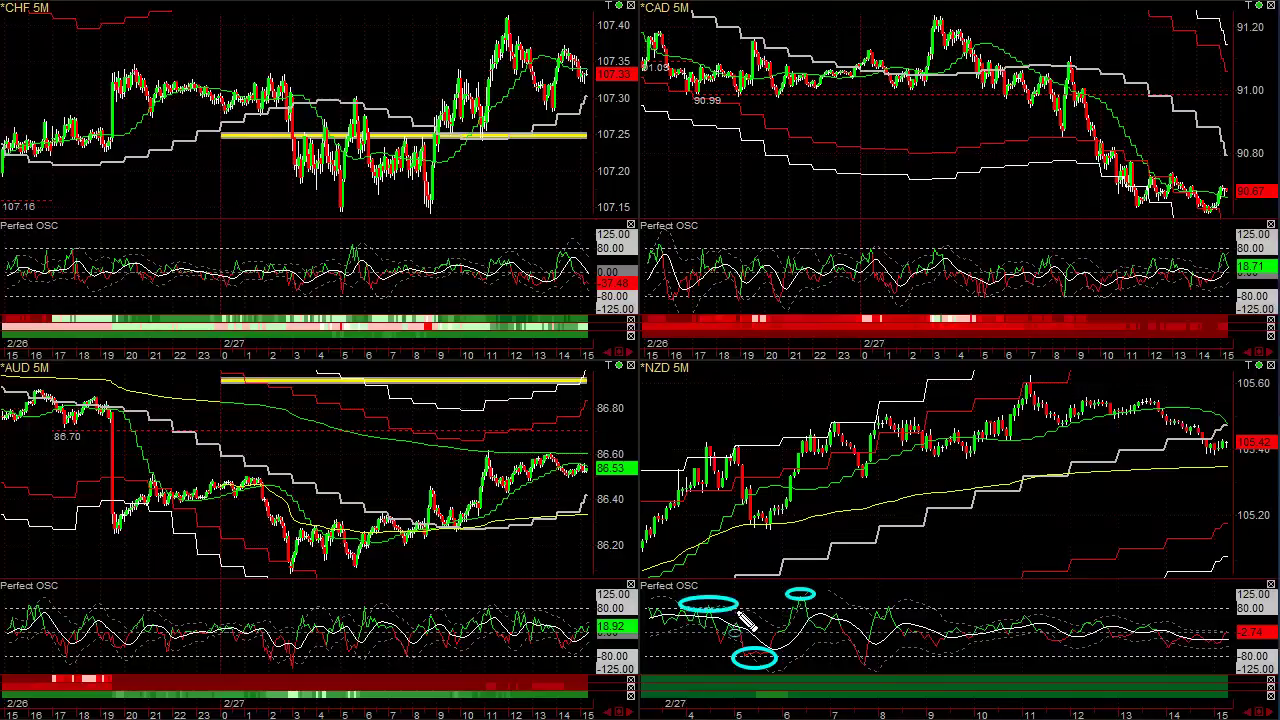
pyautogui.moveTo(848, 650); pyautogui.dragTo(880, 668)
pyautogui.moveTo(876, 597); pyautogui.dragTo(910, 622)
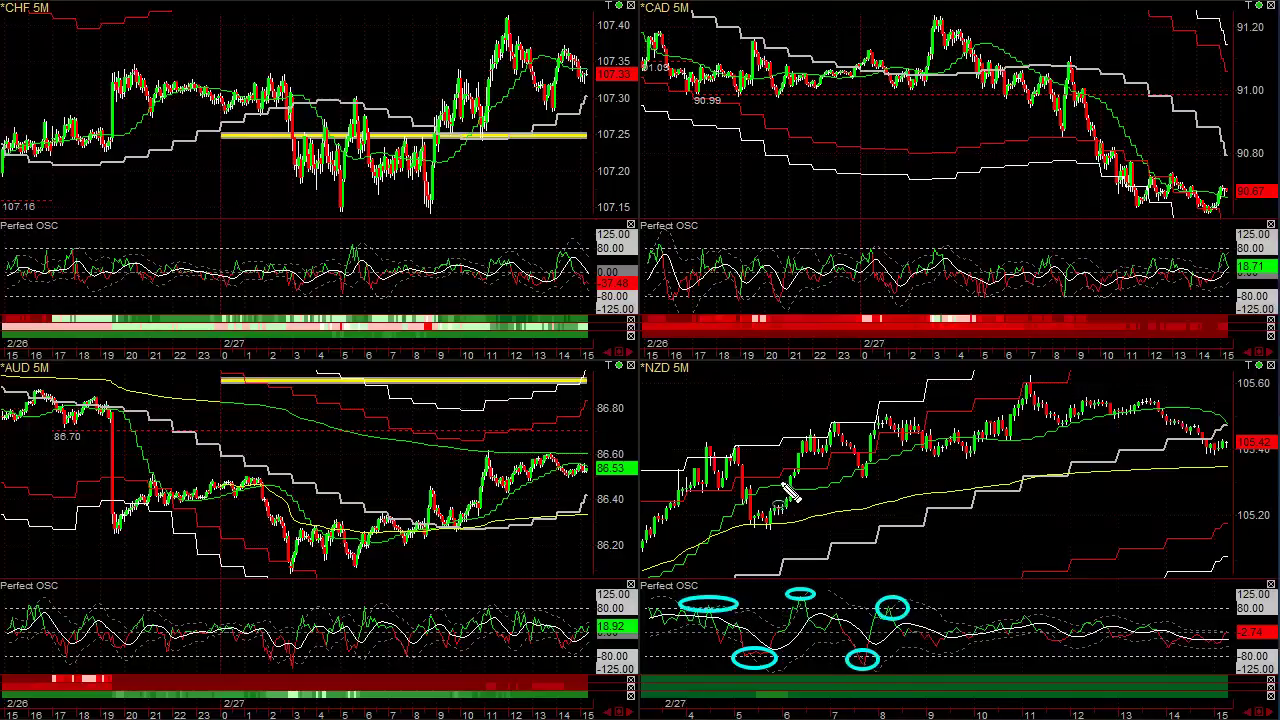
# Circle the matching price highs and lows on the *NZD 5M chart, and clear all the markings.
pyautogui.moveTo(671, 435); pyautogui.dragTo(738, 469)
pyautogui.moveTo(737, 516); pyautogui.dragTo(790, 546)
pyautogui.moveTo(784, 424); pyautogui.dragTo(832, 441)
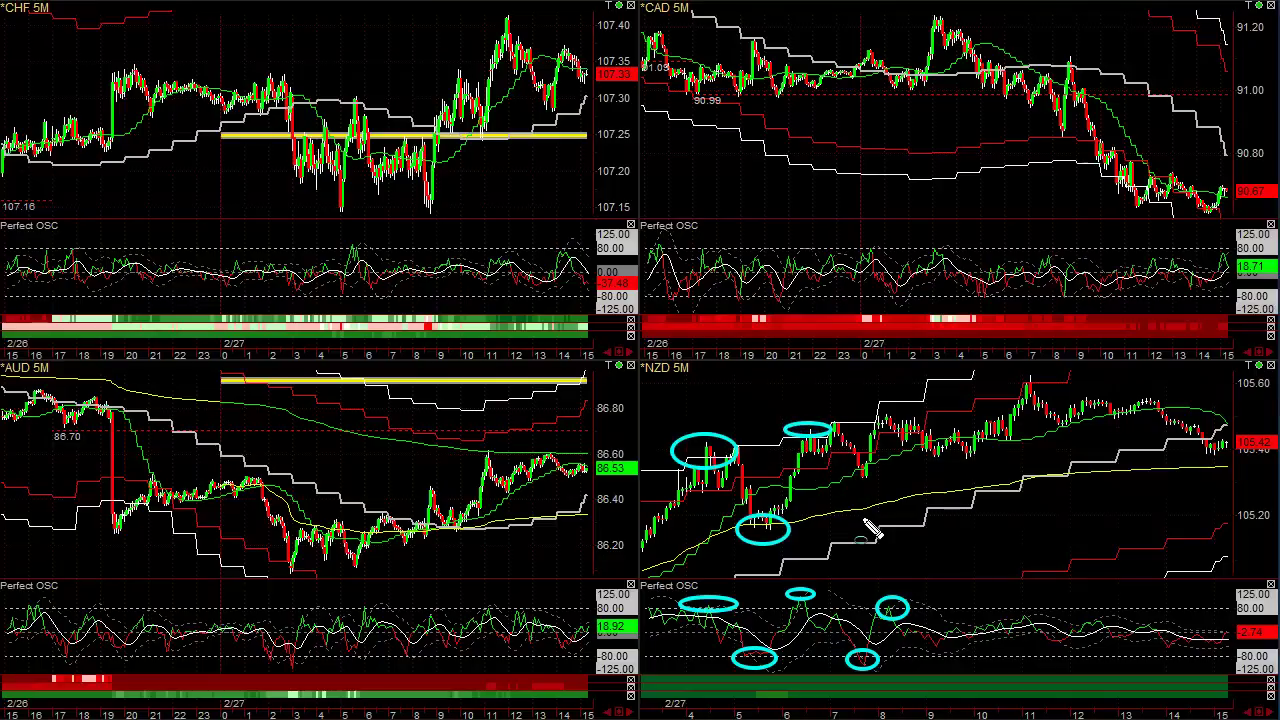
pyautogui.moveTo(856, 466); pyautogui.dragTo(880, 494)
pyautogui.moveTo(860, 402); pyautogui.dragTo(900, 438)
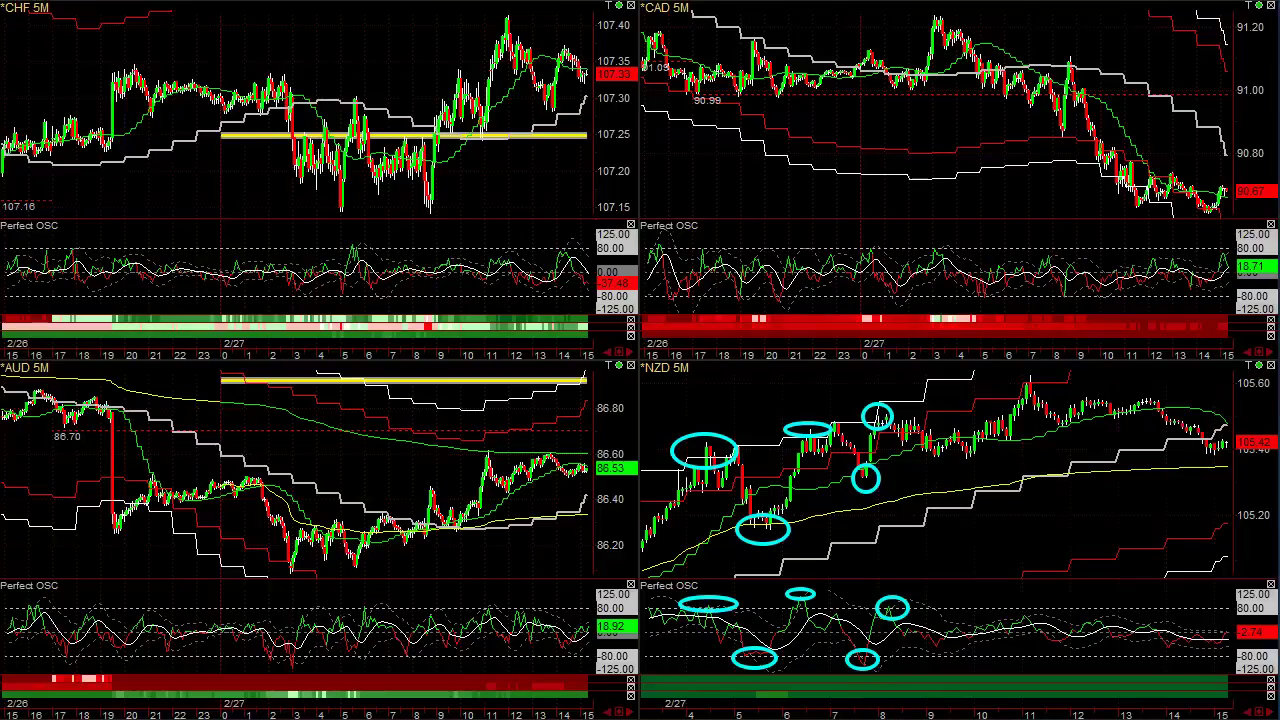
pyautogui.press('Escape')
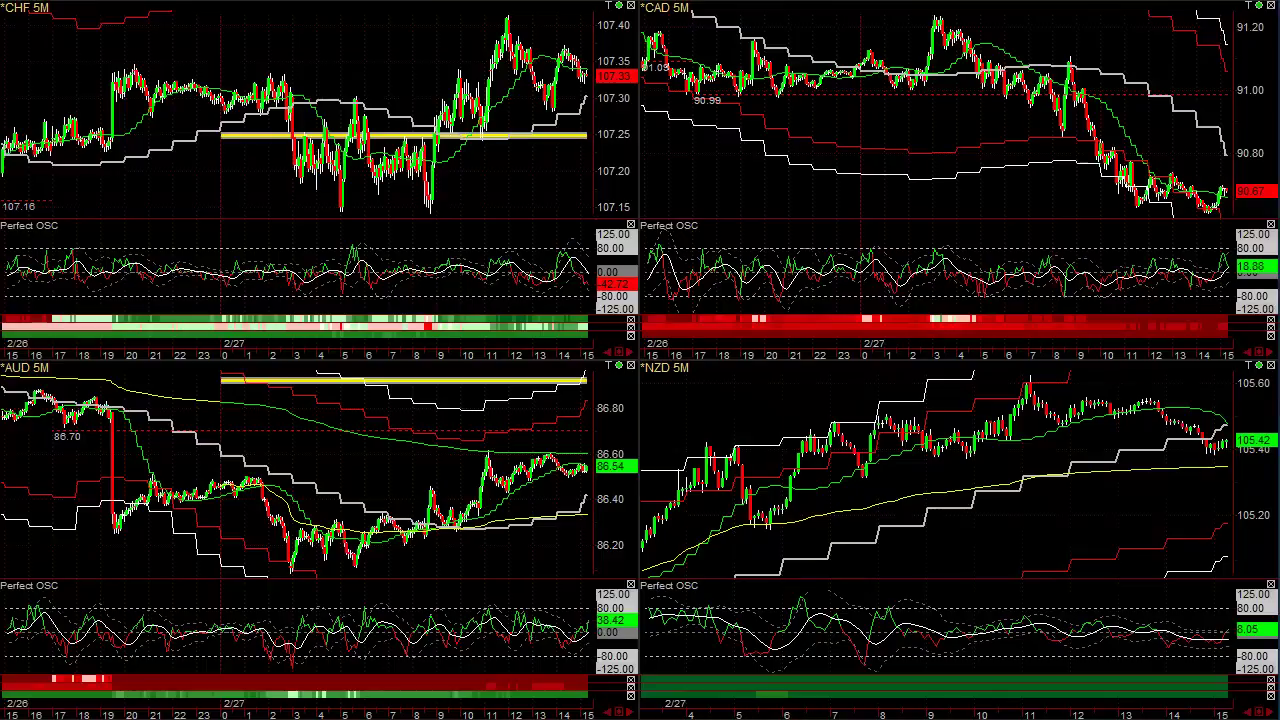
# Examine the currency charts up to about 11:00 on 2/27, looking closely at the *USD 5M price decline.
pyautogui.moveTo(762, 711); pyautogui.dragTo(969, 710)
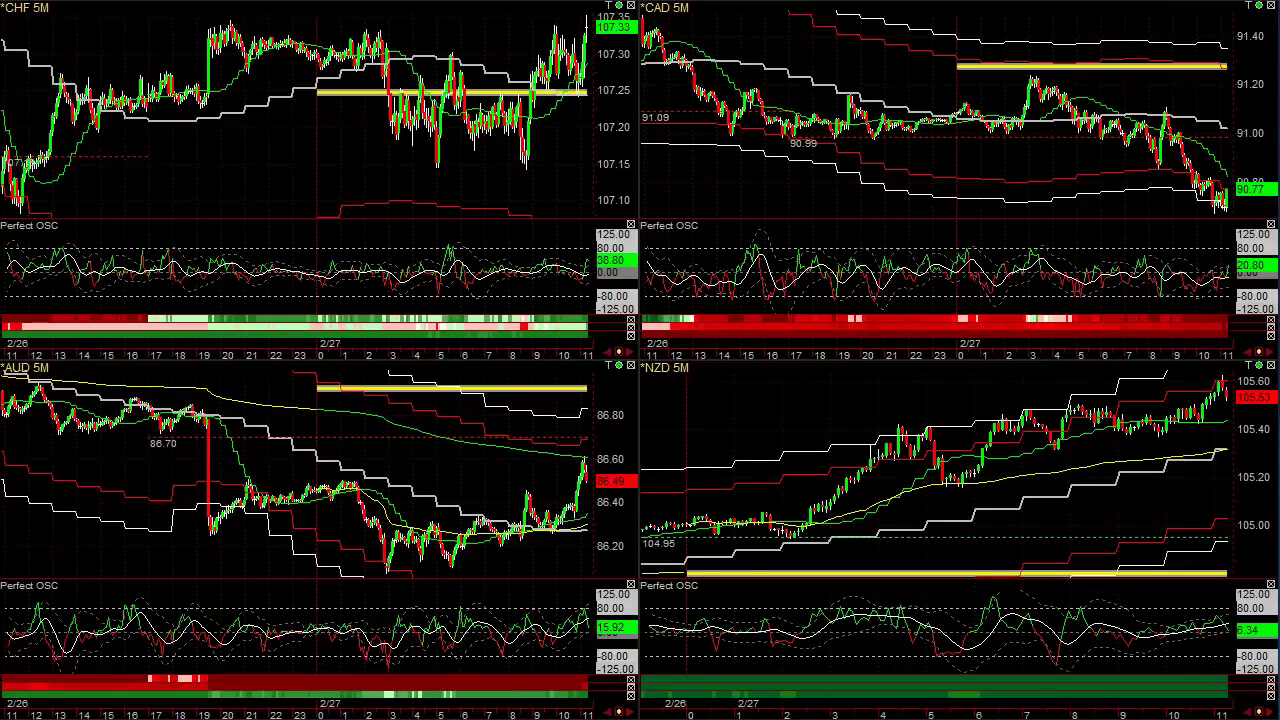
pyautogui.hotkey('ctrl', 'Tab')
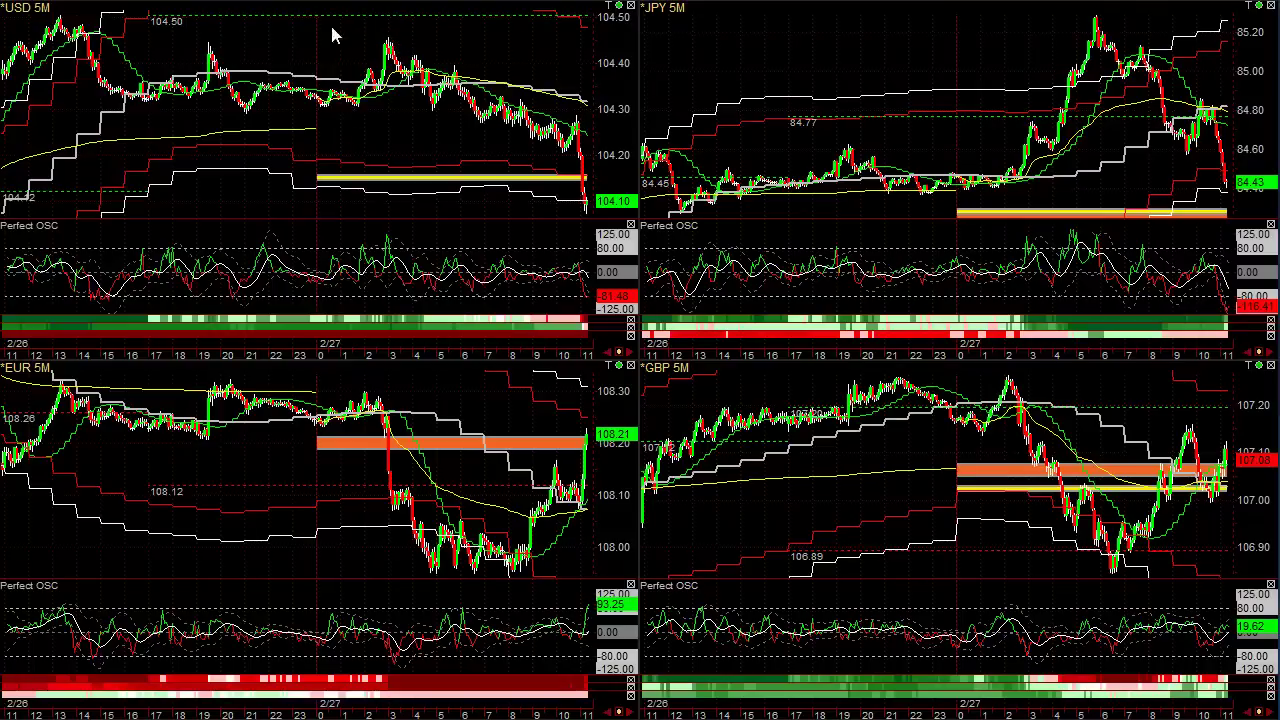
pyautogui.click(218, 42)
pyautogui.middleClick(240, 118)
pyautogui.scroll(4, 450, 83)
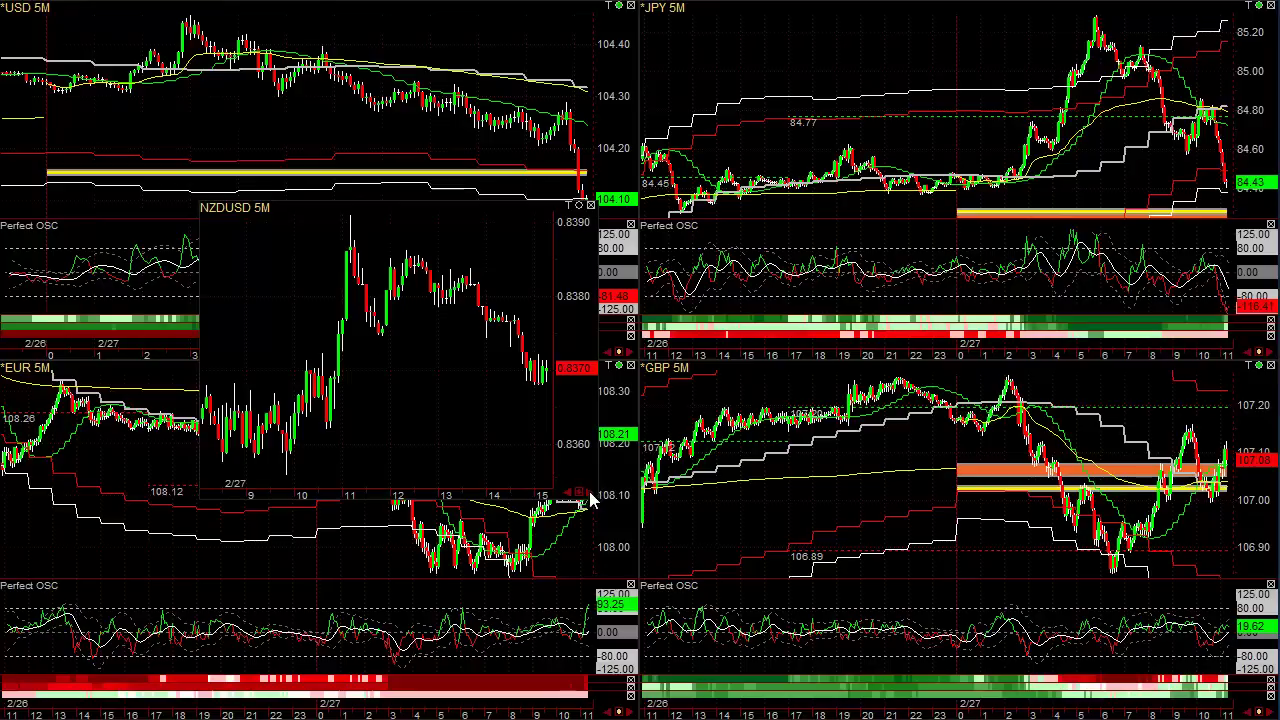
# Enlarge the NZDUSD 5M chart to about 944 by 382 and add the Balance Point Line study with daily and continuous lines.
pyautogui.moveTo(590, 494); pyautogui.dragTo(1146, 586)
pyautogui.rightClick(826, 345)
pyautogui.click(849, 358)
pyautogui.moveTo(418, 588); pyautogui.dragTo(540, 180)
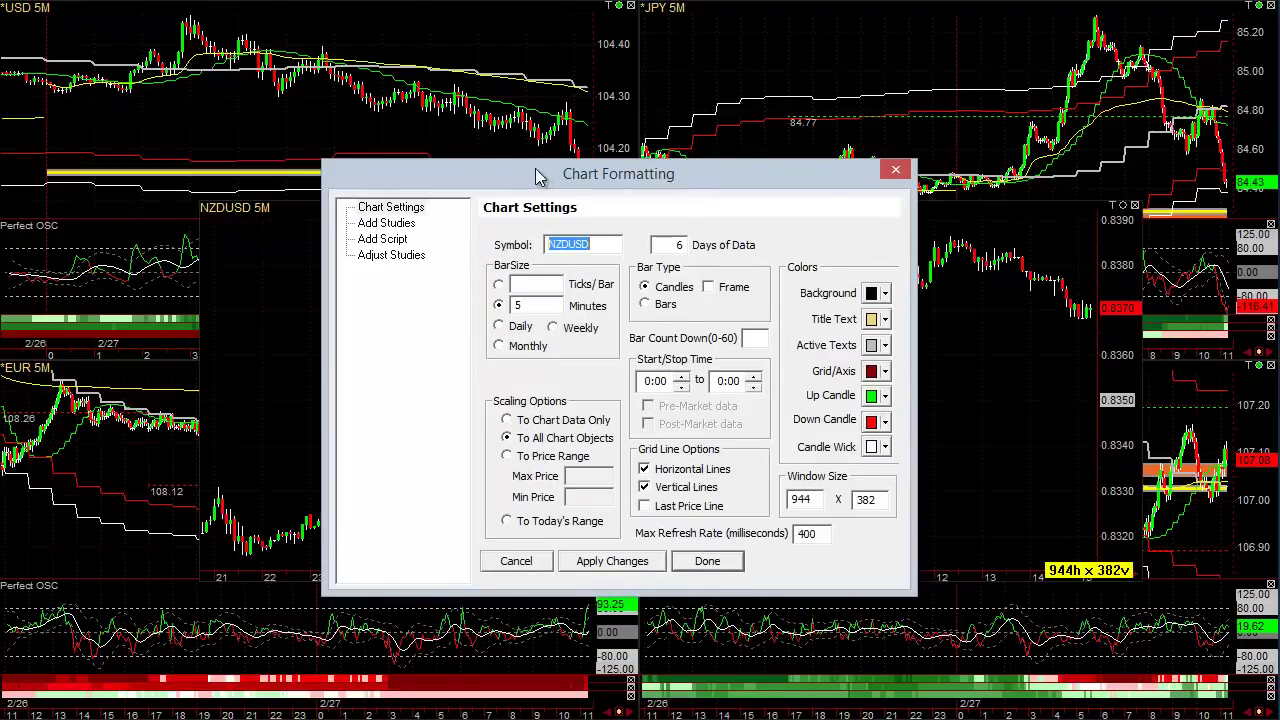
pyautogui.click(386, 223)
pyautogui.click(572, 272)
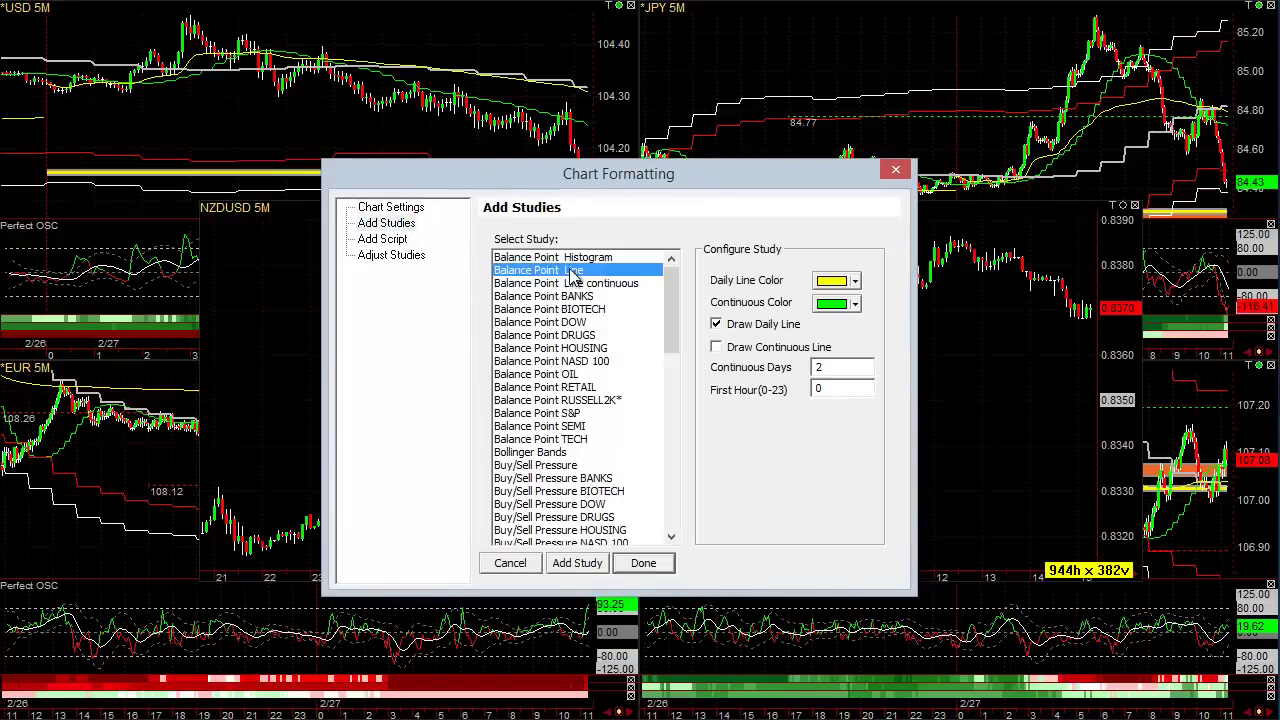
pyautogui.click(716, 346)
pyautogui.click(576, 564)
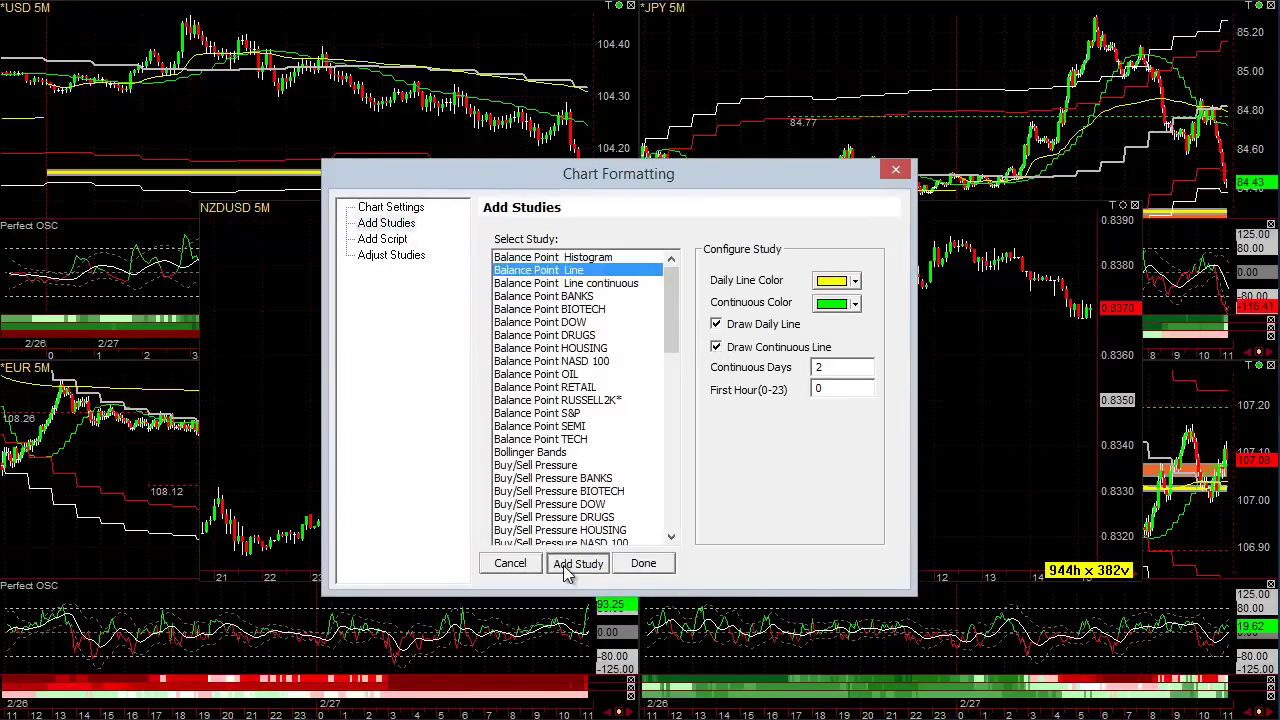
pyautogui.click(498, 563)
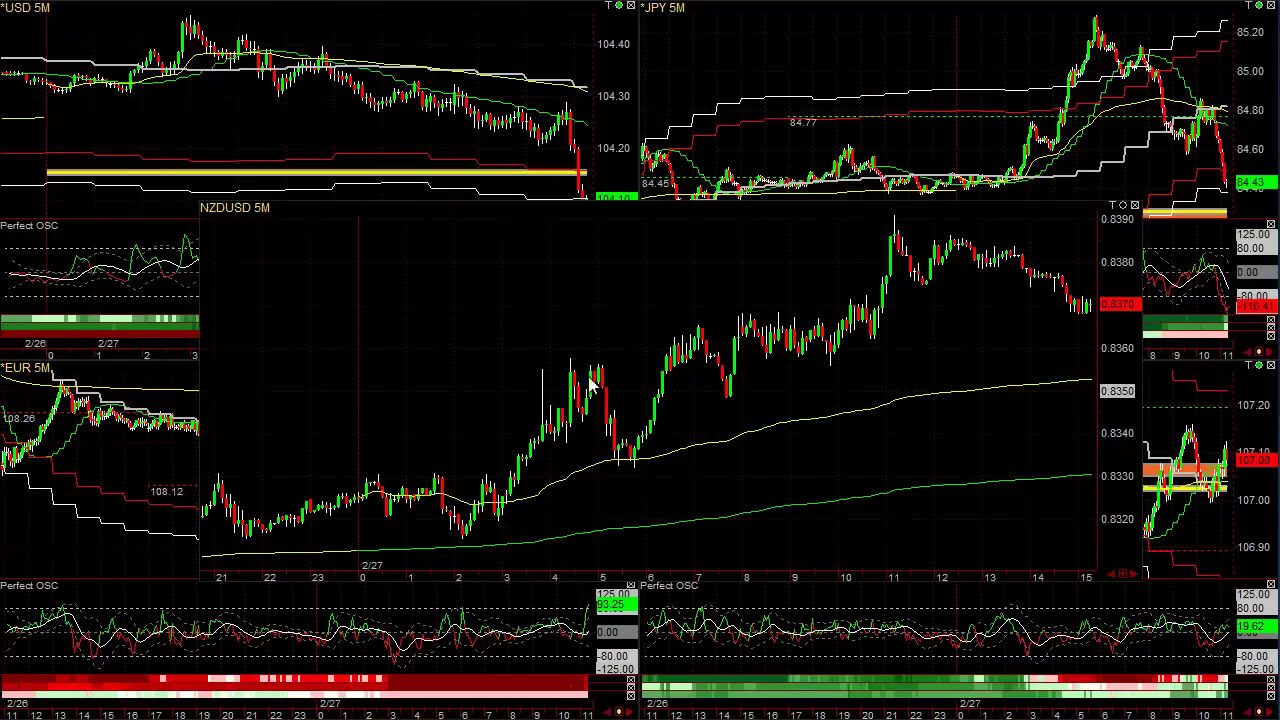
# Draw a Fibonacci retracement on the NZDUSD 5M chart between the 0.8356 high and the 0.8316 low.
pyautogui.moveTo(1105, 208)
pyautogui.click(1054, 201)
pyautogui.moveTo(600, 374)
pyautogui.mouseDown()
pyautogui.moveTo(505, 510)
pyautogui.moveTo(462, 538)
pyautogui.mouseUp()
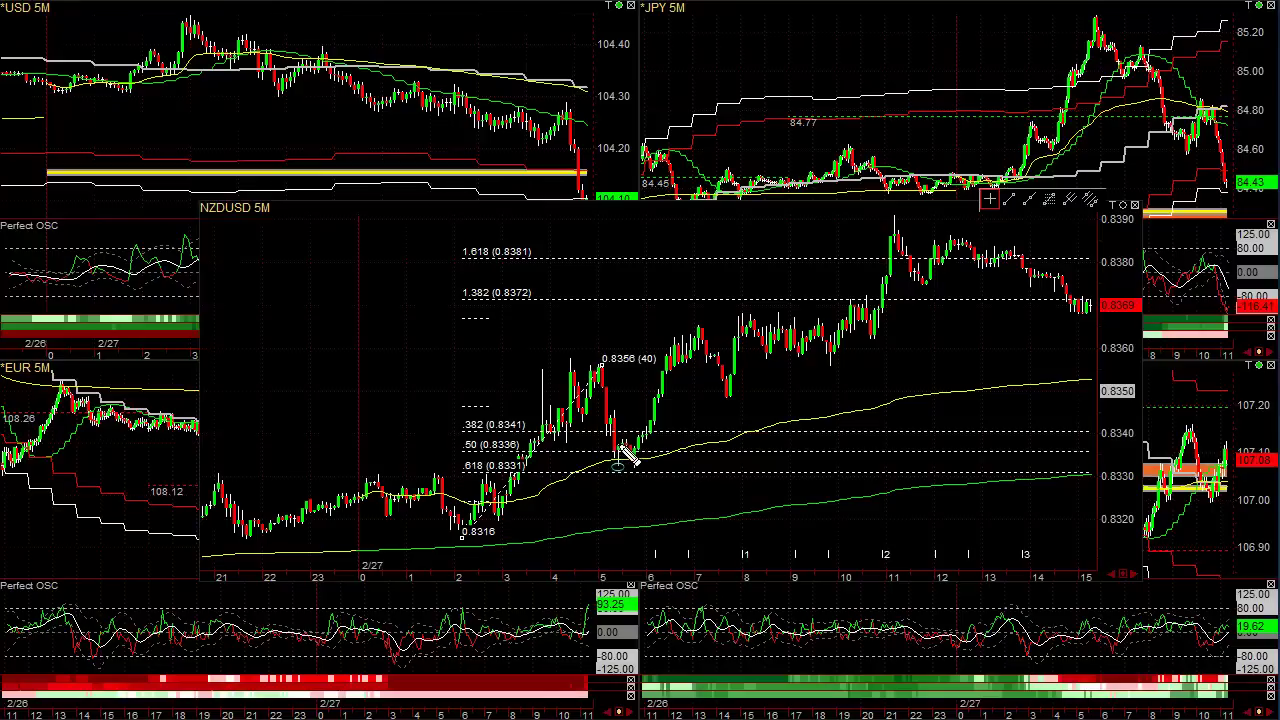
# Circle the NZDUSD pullback low near the 50 and .618 retracement levels and the rise after it, and clear the markings.
pyautogui.moveTo(628, 433); pyautogui.dragTo(648, 445)
pyautogui.click(635, 446)
pyautogui.moveTo(636, 463); pyautogui.dragTo(641, 473)
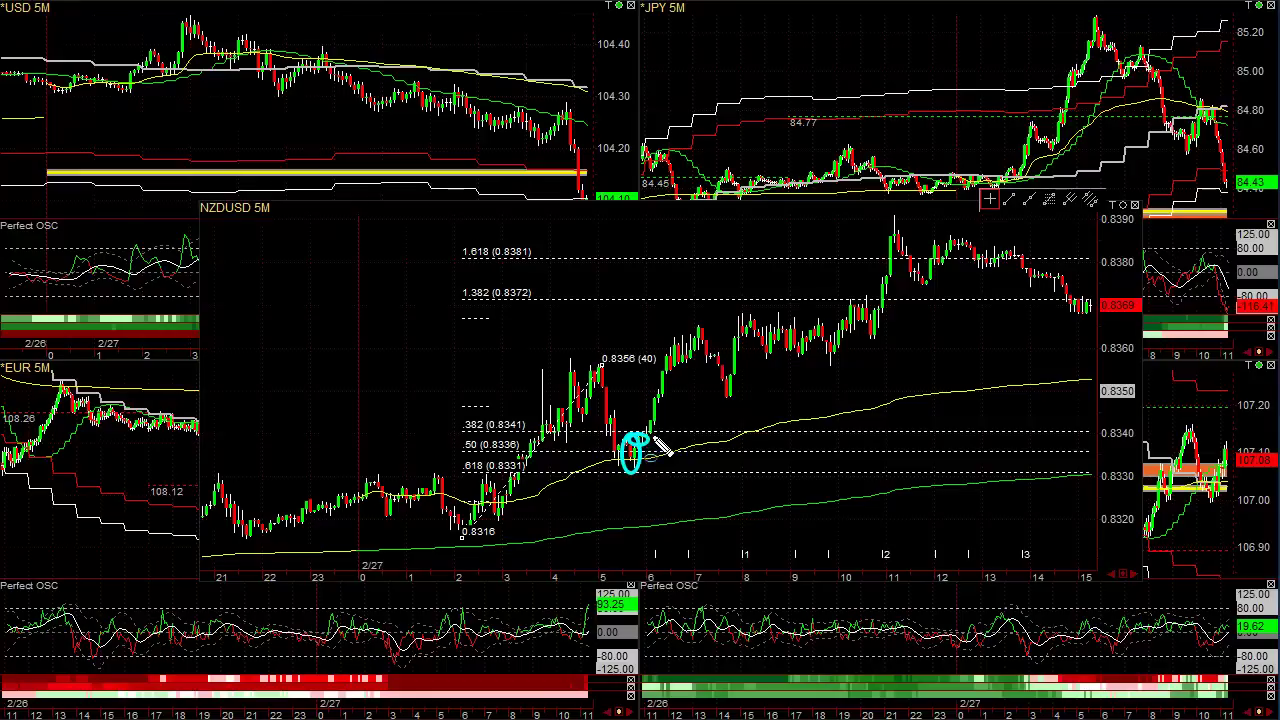
pyautogui.moveTo(652, 442)
pyautogui.mouseDown()
pyautogui.moveTo(713, 373)
pyautogui.moveTo(706, 360)
pyautogui.moveTo(752, 366)
pyautogui.mouseUp()
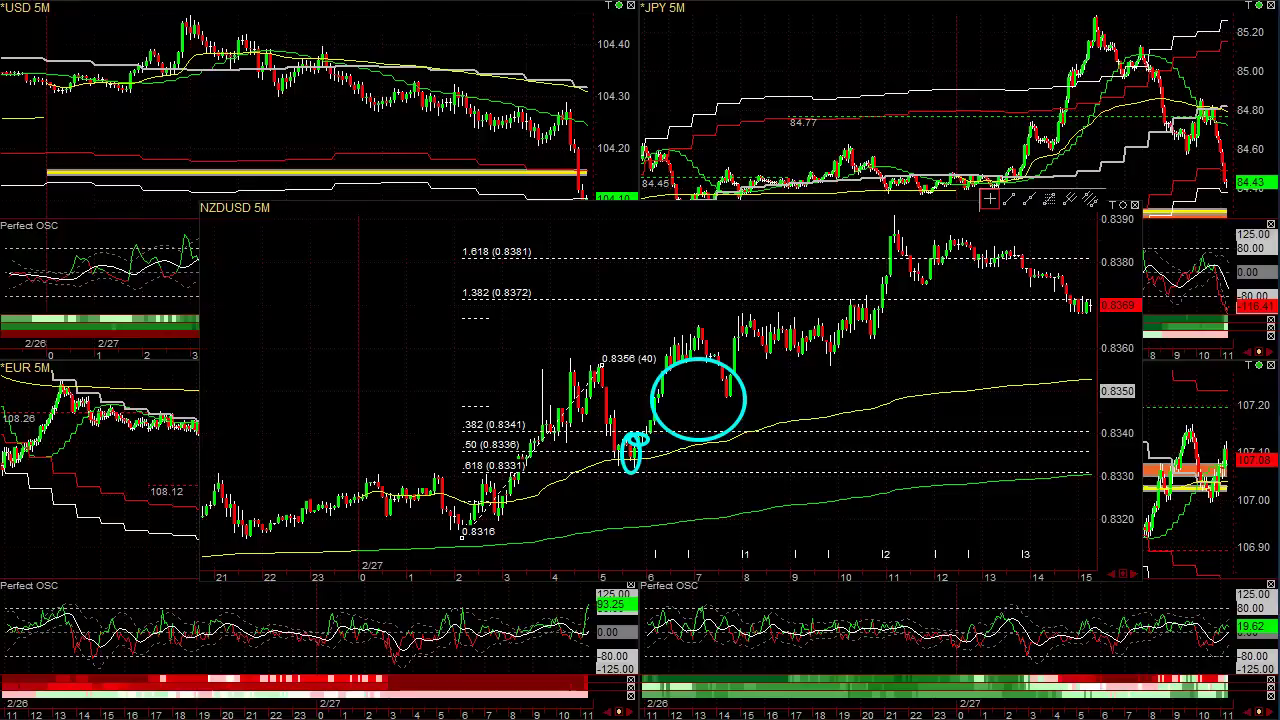
pyautogui.press('Escape')
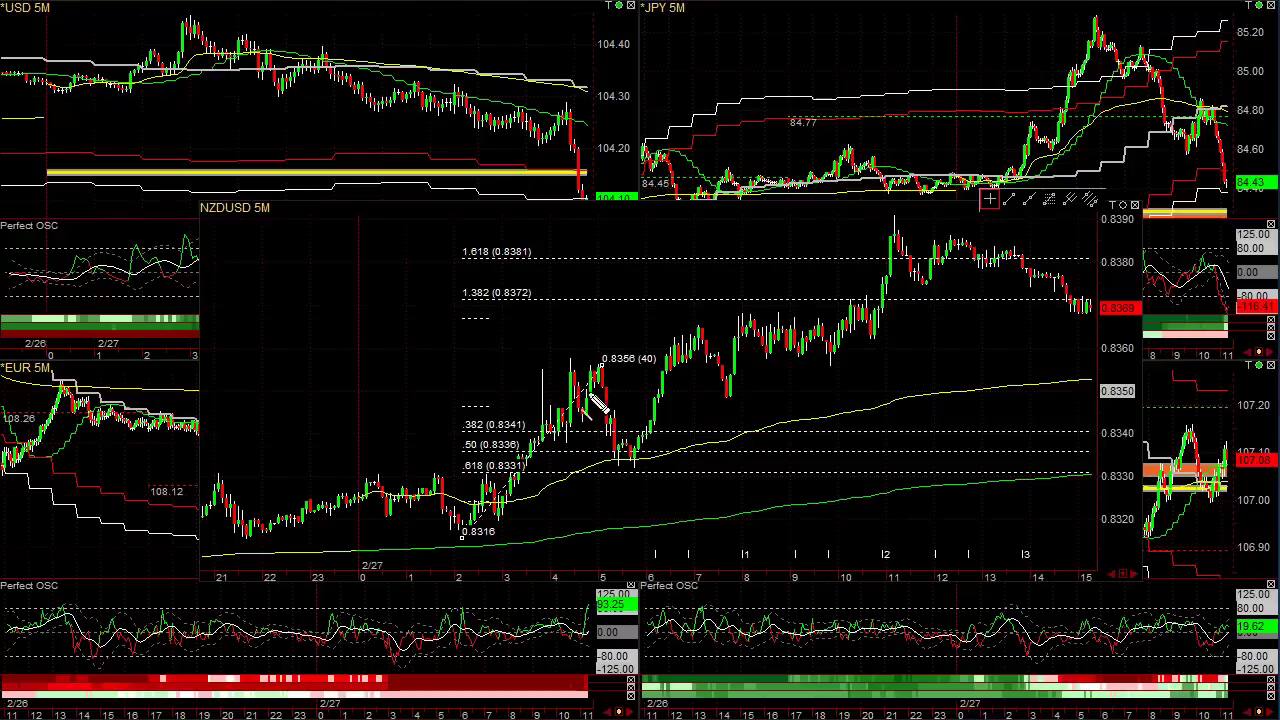
# Mark the two NZDUSD pullbacks with sloping lines and box the sideways range between about 8:00 and 10:00.
pyautogui.moveTo(581, 356)
pyautogui.mouseDown()
pyautogui.moveTo(642, 462)
pyautogui.moveTo(652, 452)
pyautogui.moveTo(638, 458)
pyautogui.moveTo(647, 469)
pyautogui.mouseUp()
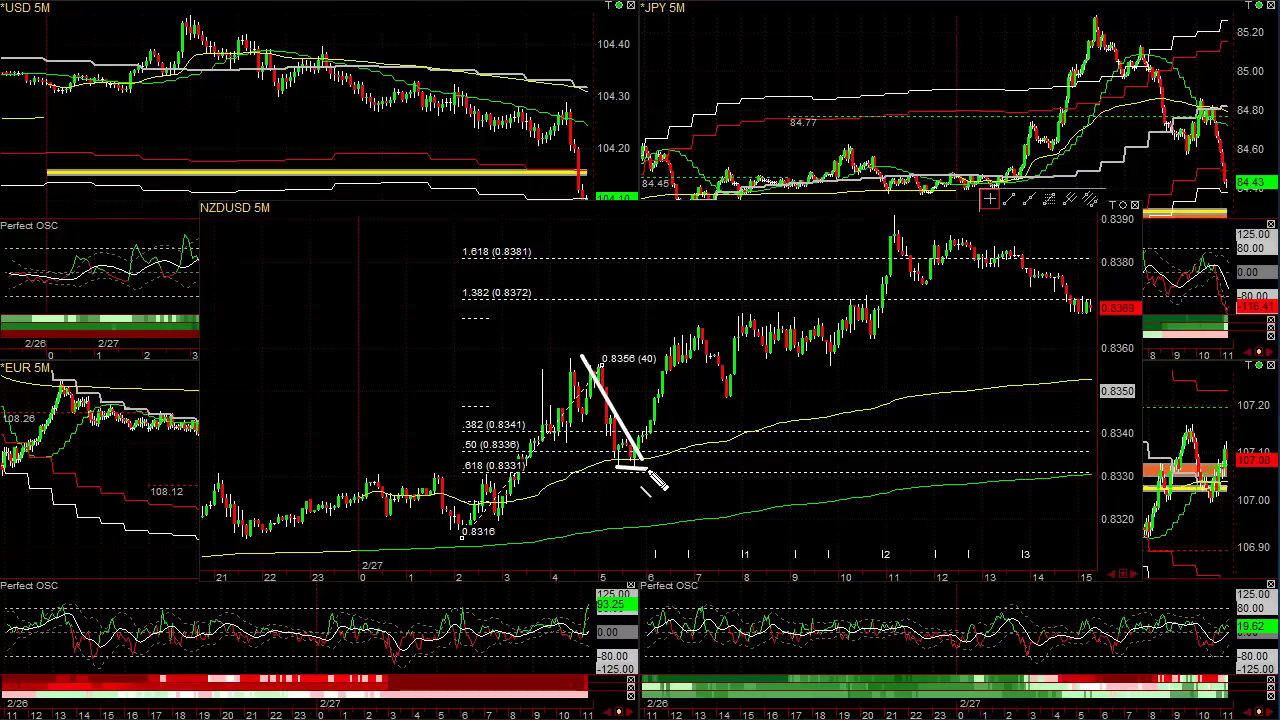
pyautogui.moveTo(694, 321)
pyautogui.mouseDown()
pyautogui.moveTo(707, 360)
pyautogui.moveTo(748, 402)
pyautogui.moveTo(738, 390)
pyautogui.mouseUp()
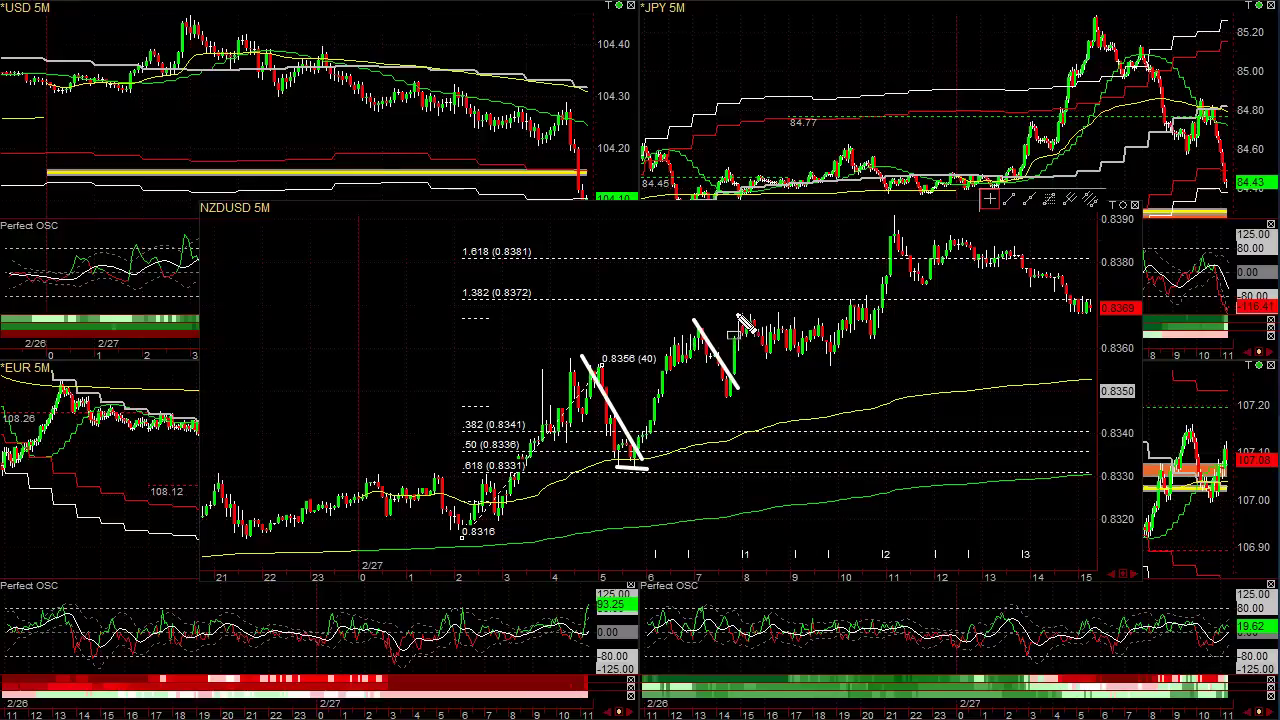
pyautogui.moveTo(770, 337); pyautogui.dragTo(853, 365)
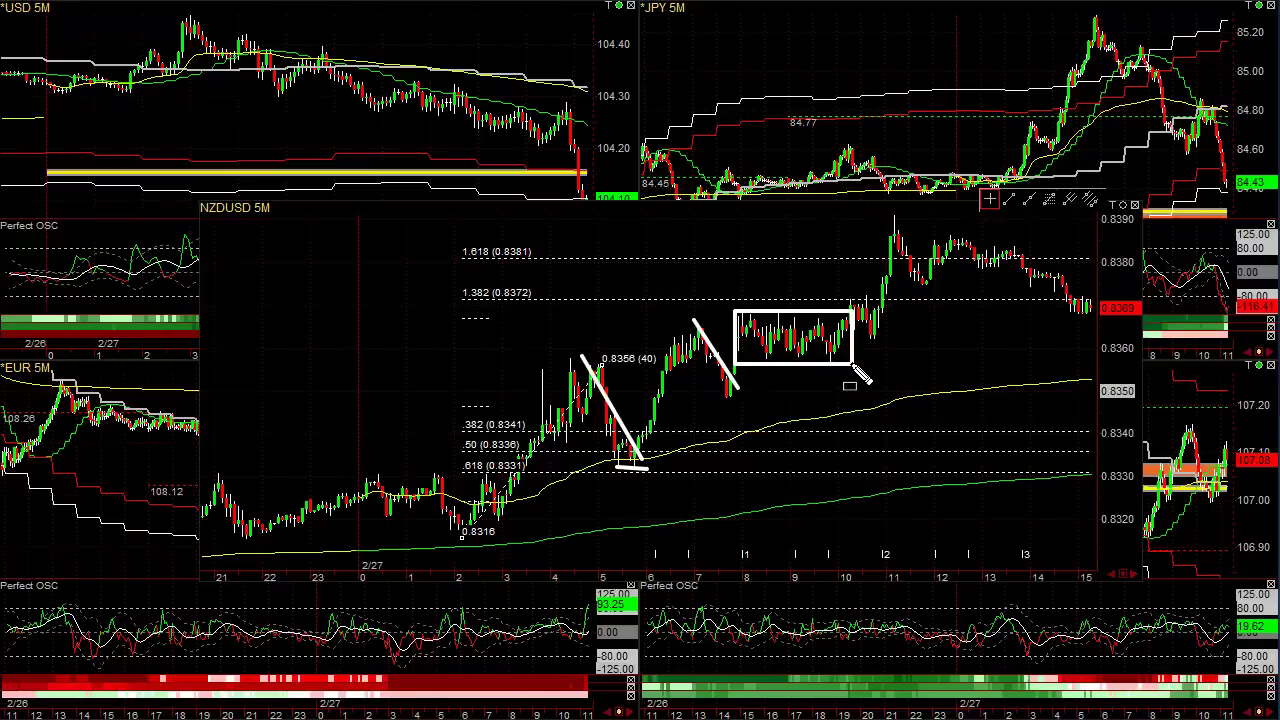
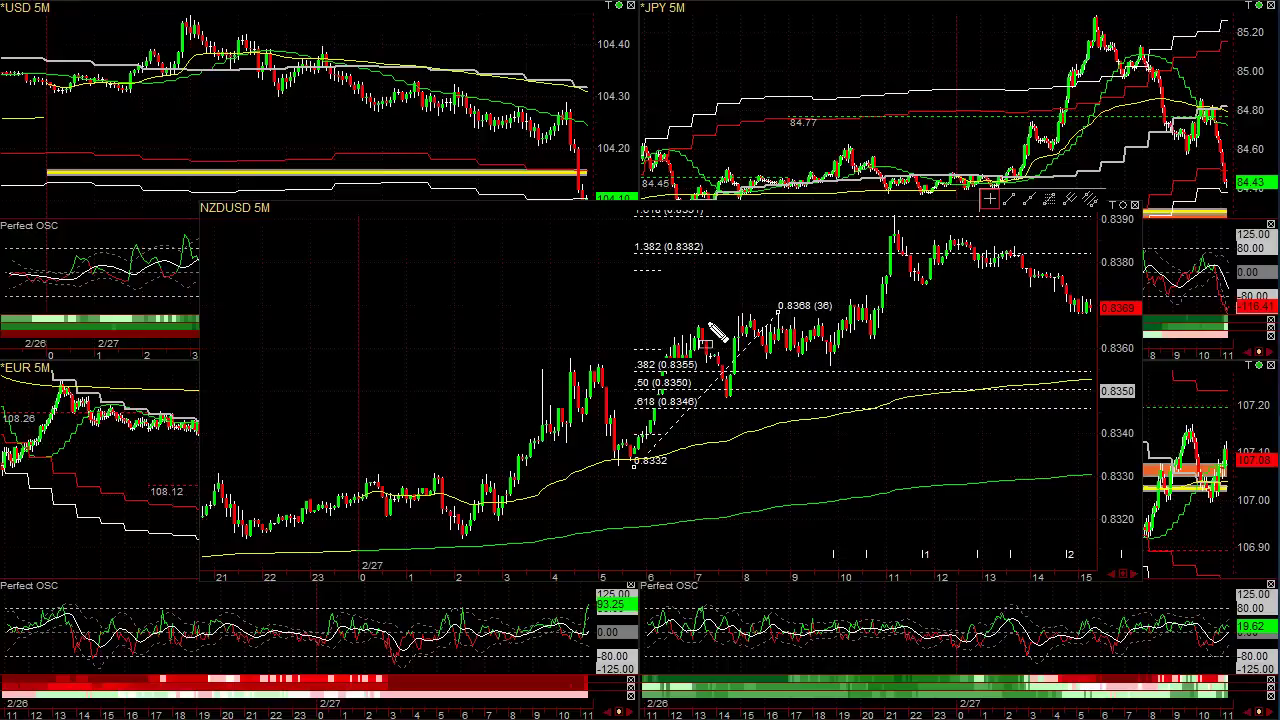
# Box the NZDUSD sideways range before 10:30, circle its late high and low, and underline the last two lows.
pyautogui.moveTo(752, 304)
pyautogui.mouseDown()
pyautogui.moveTo(828, 350)
pyautogui.moveTo(862, 352)
pyautogui.moveTo(873, 372)
pyautogui.mouseUp()
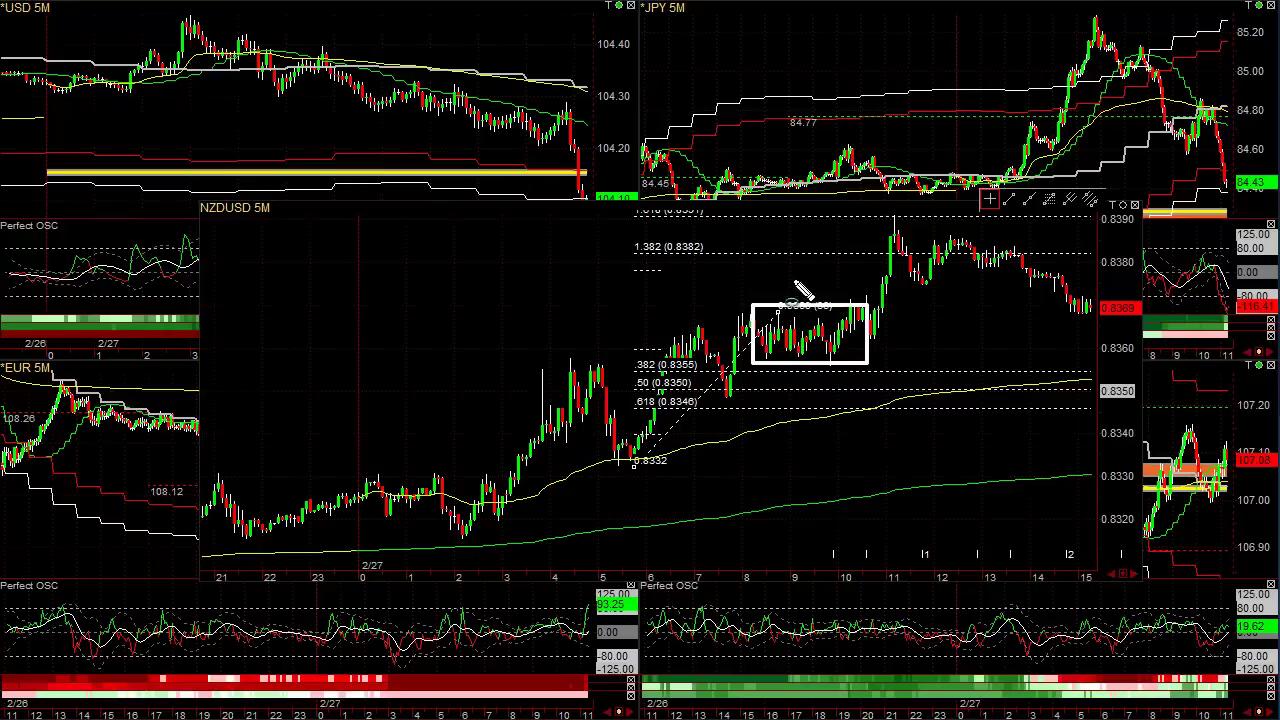
pyautogui.click(846, 299)
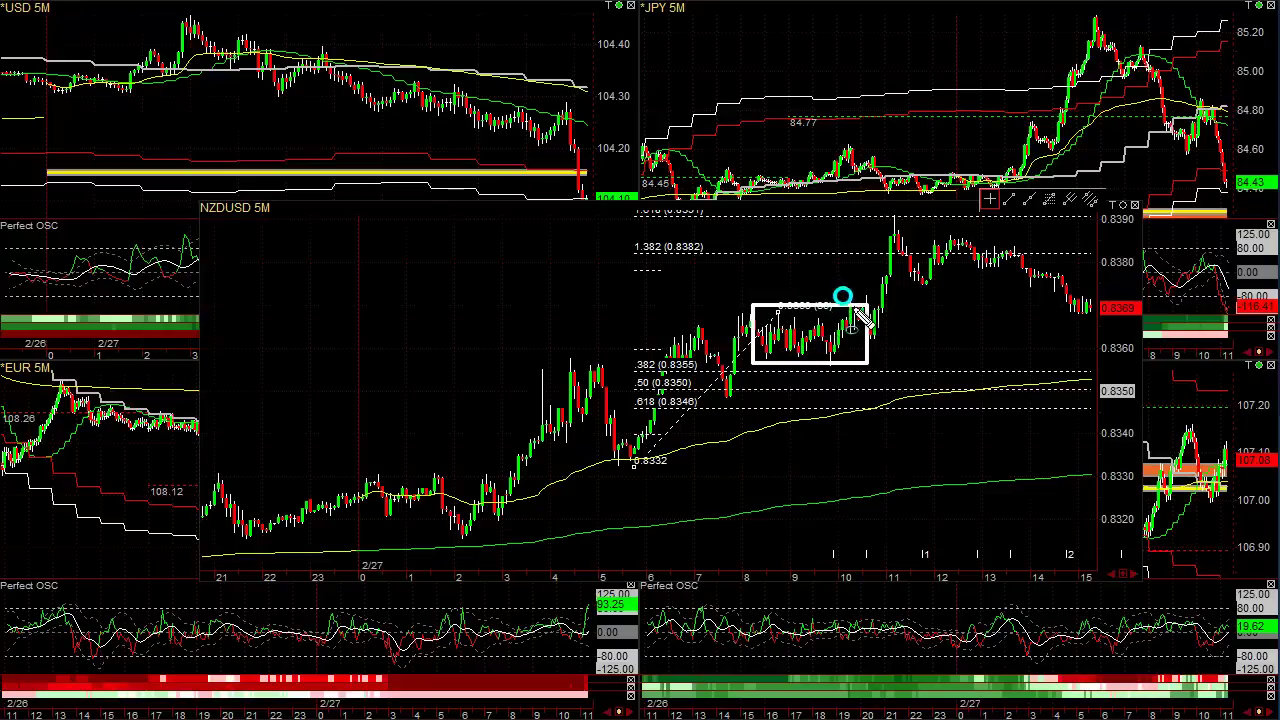
pyautogui.click(832, 360)
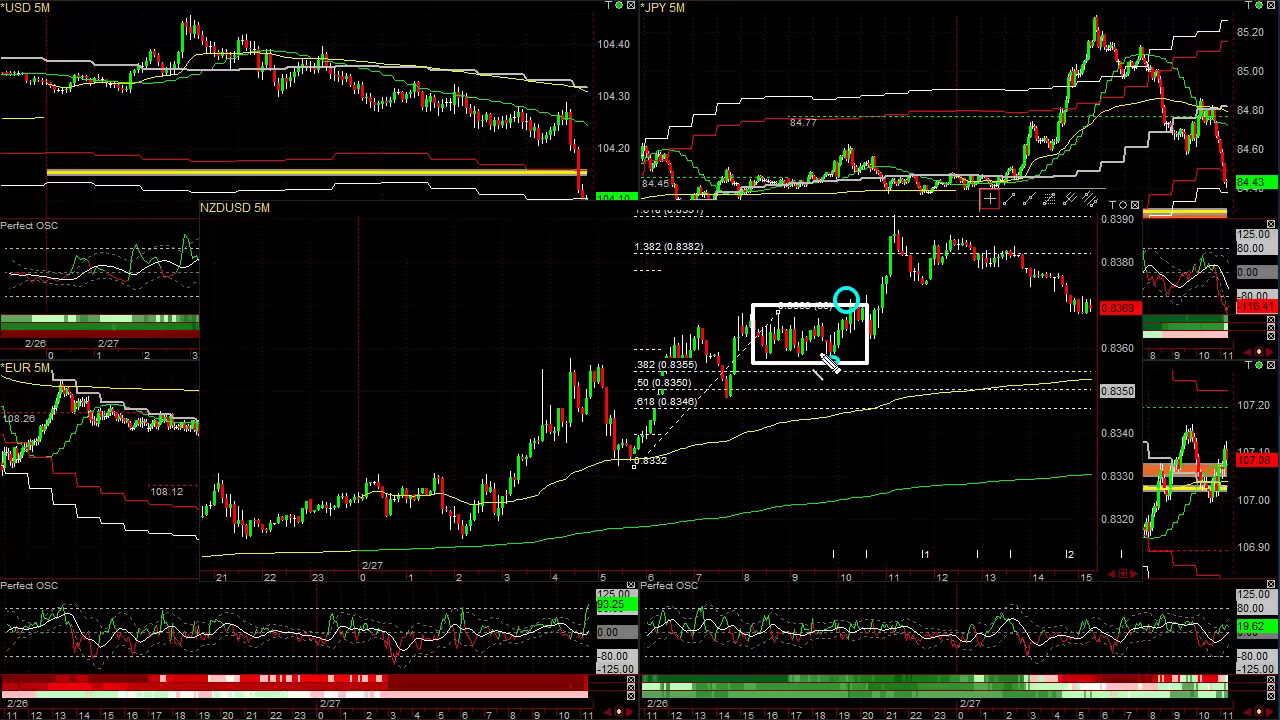
pyautogui.moveTo(816, 368); pyautogui.dragTo(868, 376)
pyautogui.moveTo(862, 345); pyautogui.dragTo(892, 354)
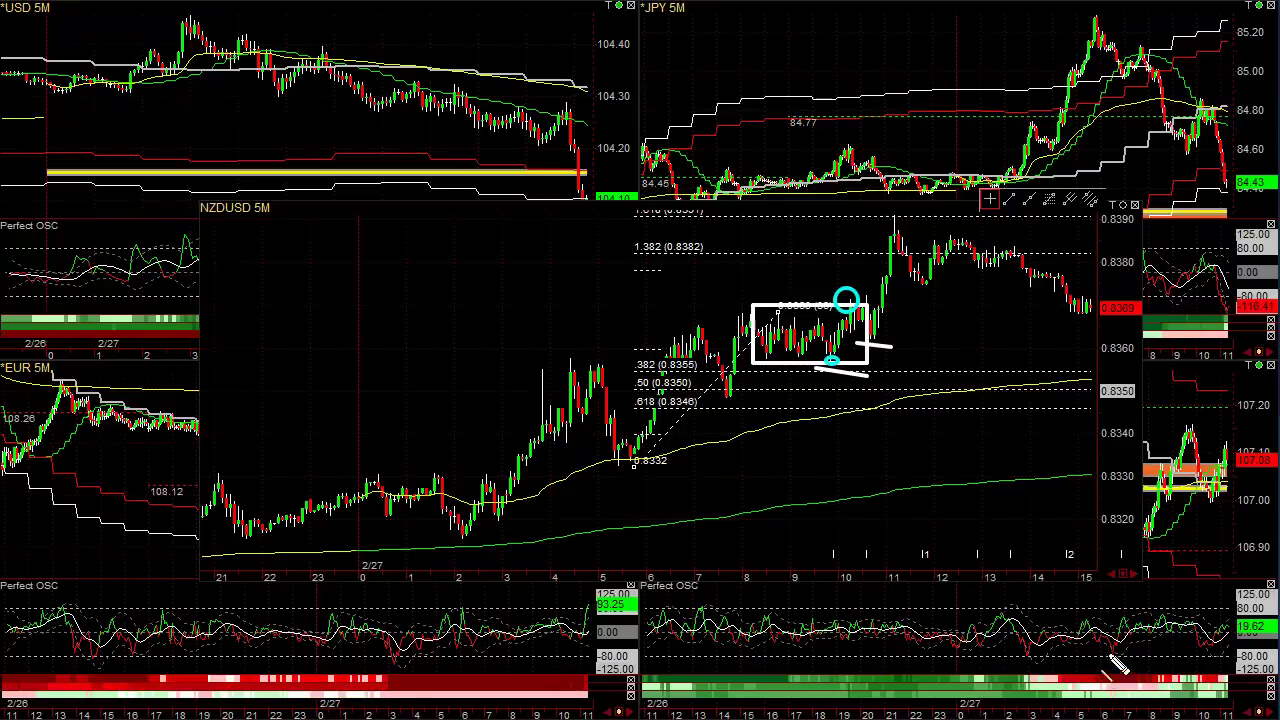
# Clear the markings and draw a pitchfork on the NZDUSD 5M chart from the 2:00 low through the 4:30 high to the 5:30 low.
pyautogui.press('Escape')
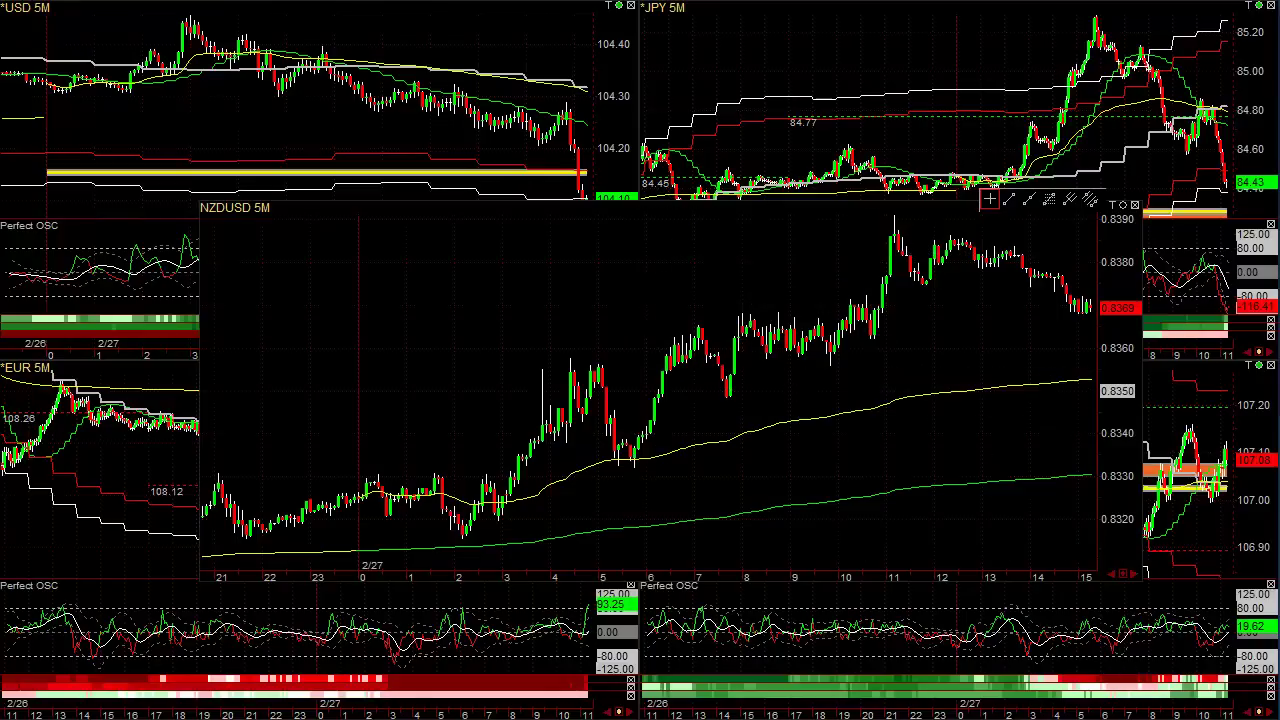
pyautogui.click(1068, 201)
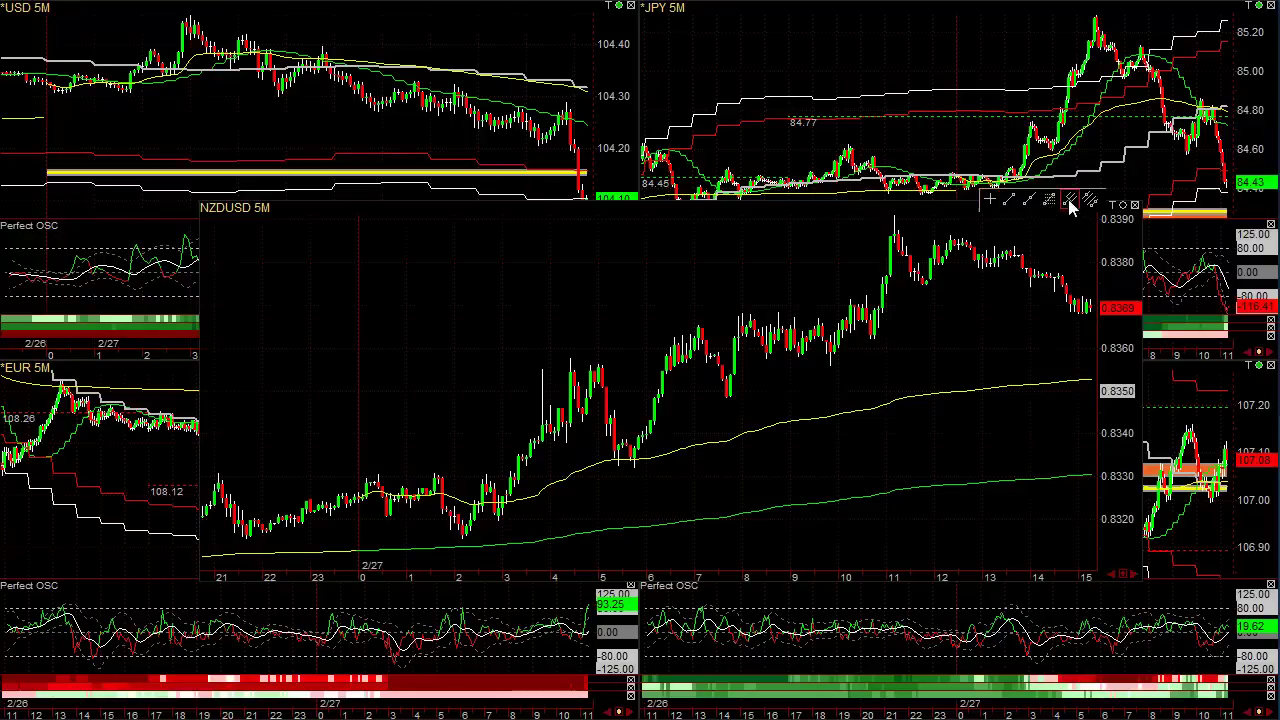
pyautogui.click(464, 538)
pyautogui.click(573, 356)
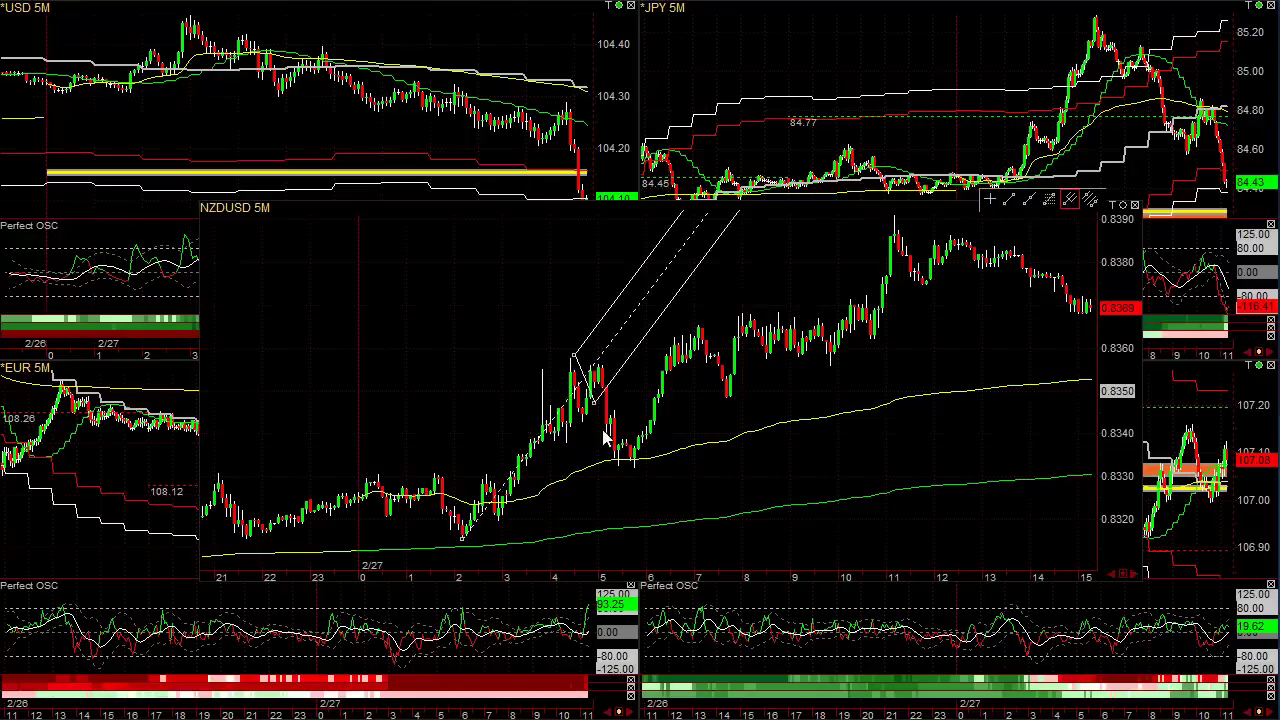
pyautogui.click(633, 472)
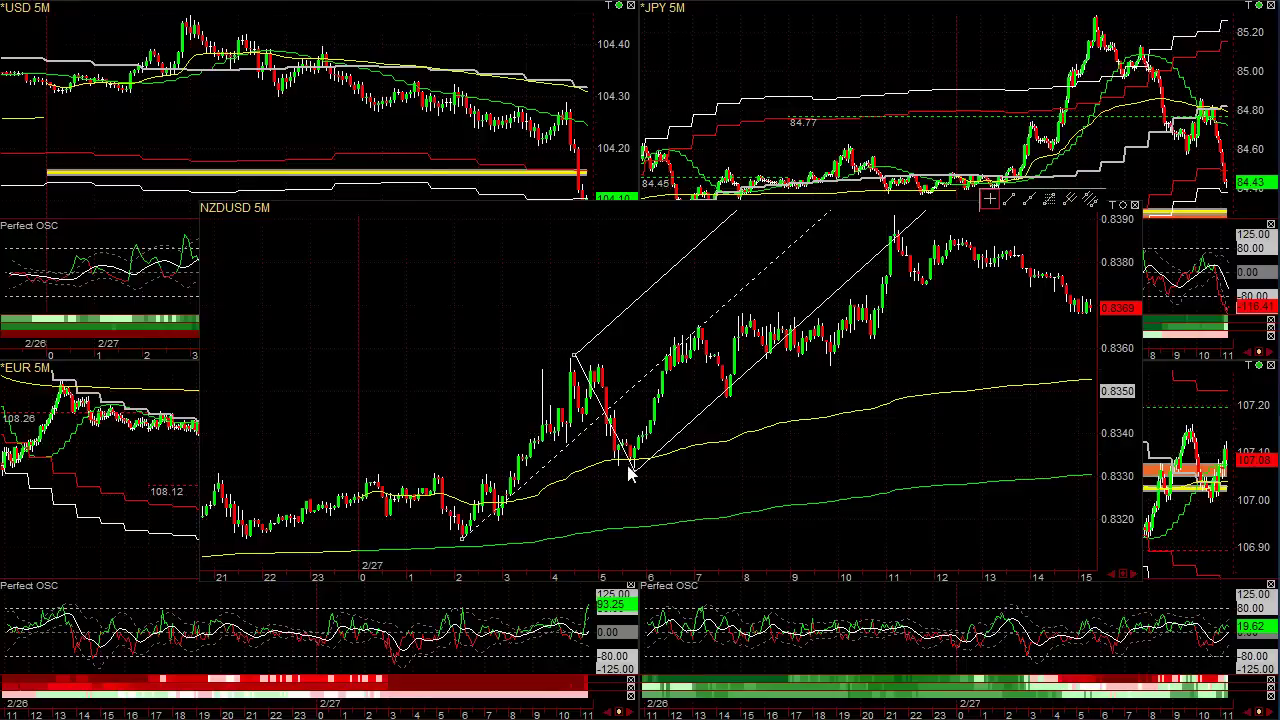
pyautogui.click(593, 422)
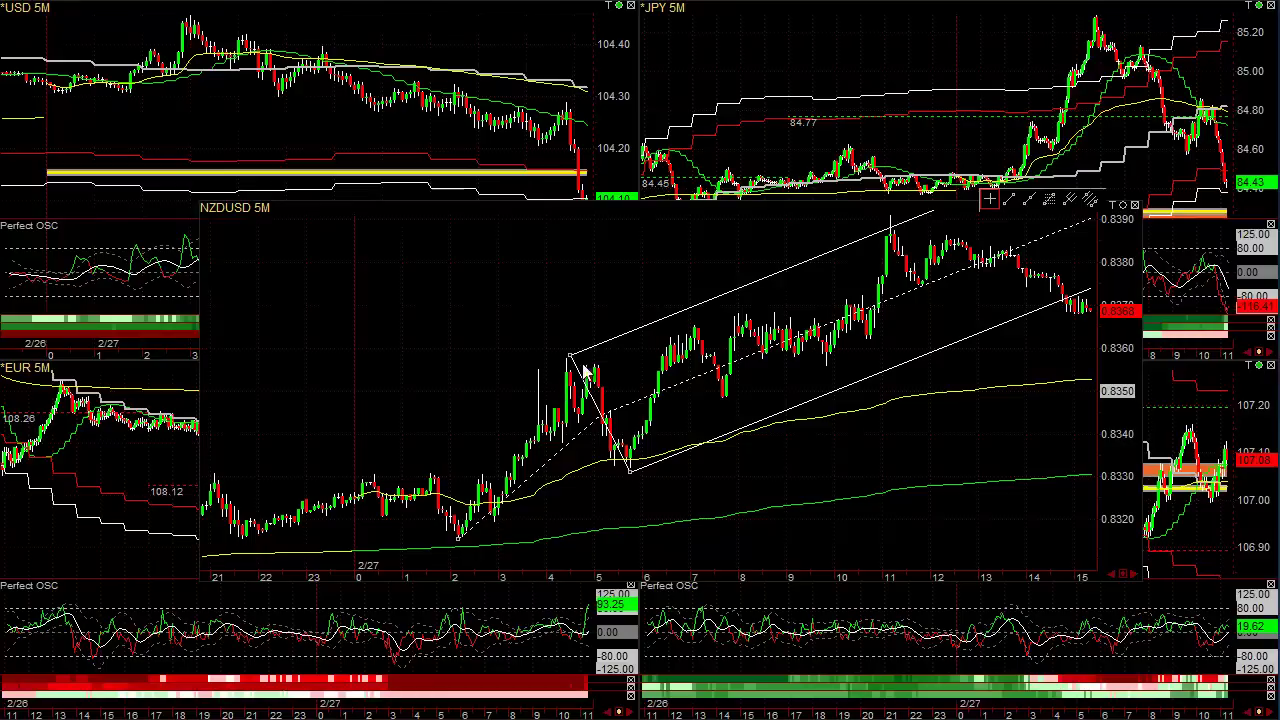
# Restore the maximized NZDUSD chart window and delete the pitchfork.
pyautogui.doubleClick(583, 434)
pyautogui.rightClick(624, 401)
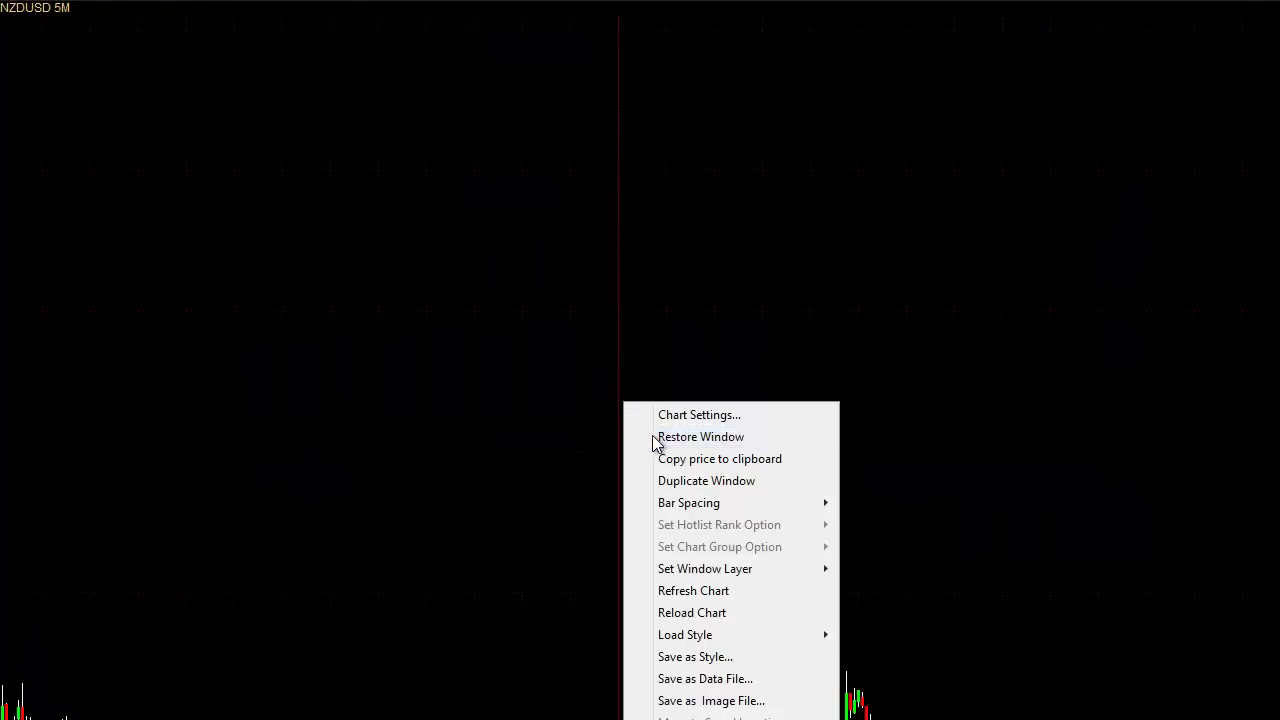
pyautogui.click(700, 437)
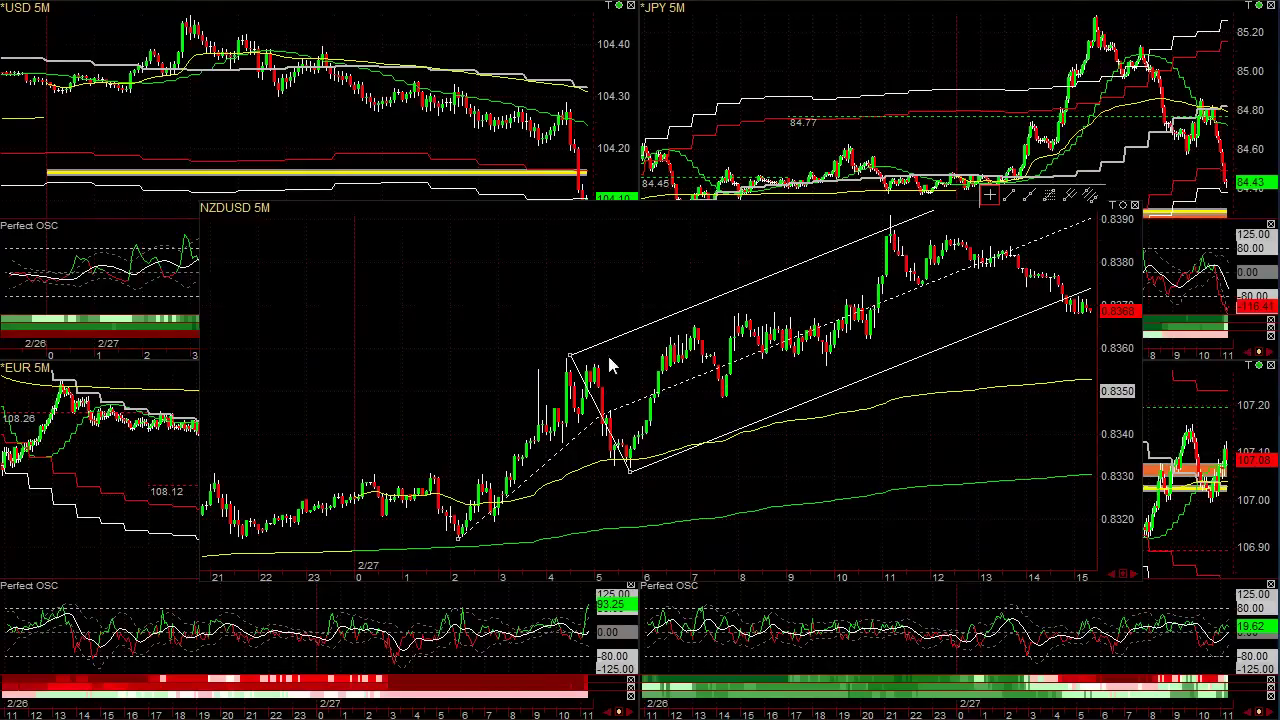
pyautogui.rightClick(457, 545)
pyautogui.click(490, 553)
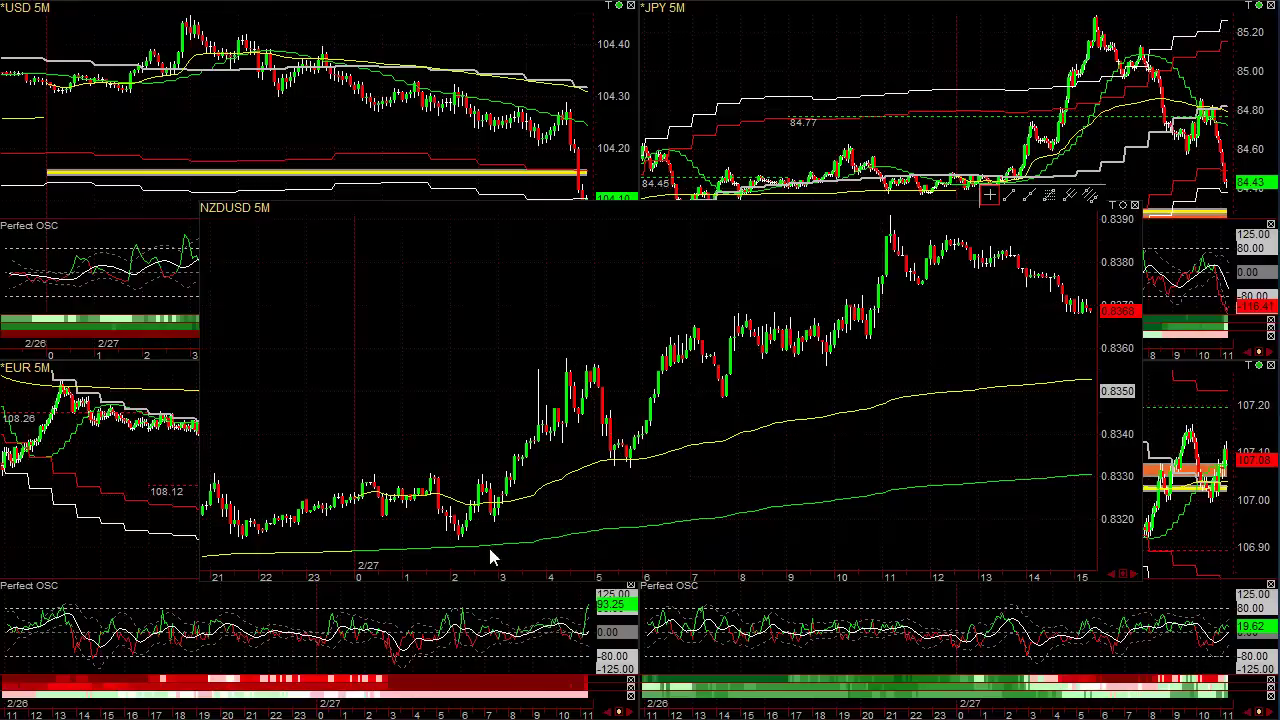
# Draw a parallel channel along the 2:00 and 5:30 NZDUSD lows up to the 4:30 high, and trace its outer edges in white.
pyautogui.click(1090, 197)
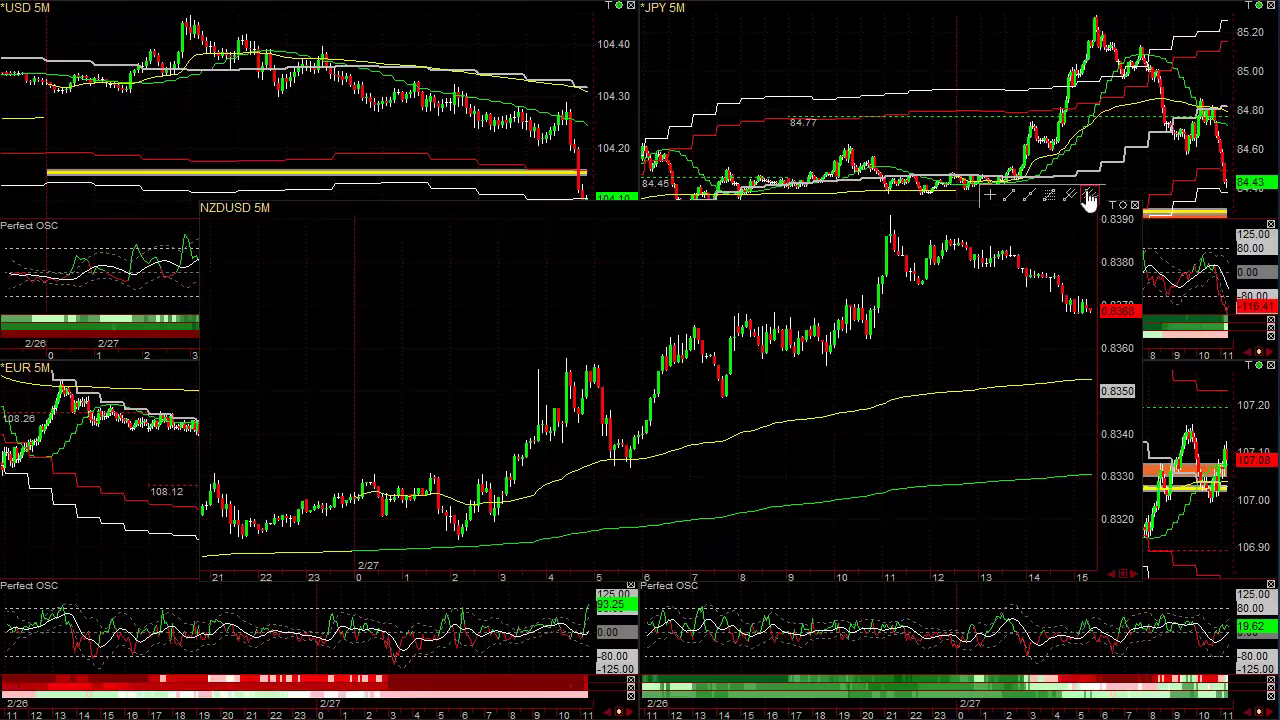
pyautogui.click(458, 539)
pyautogui.click(683, 450)
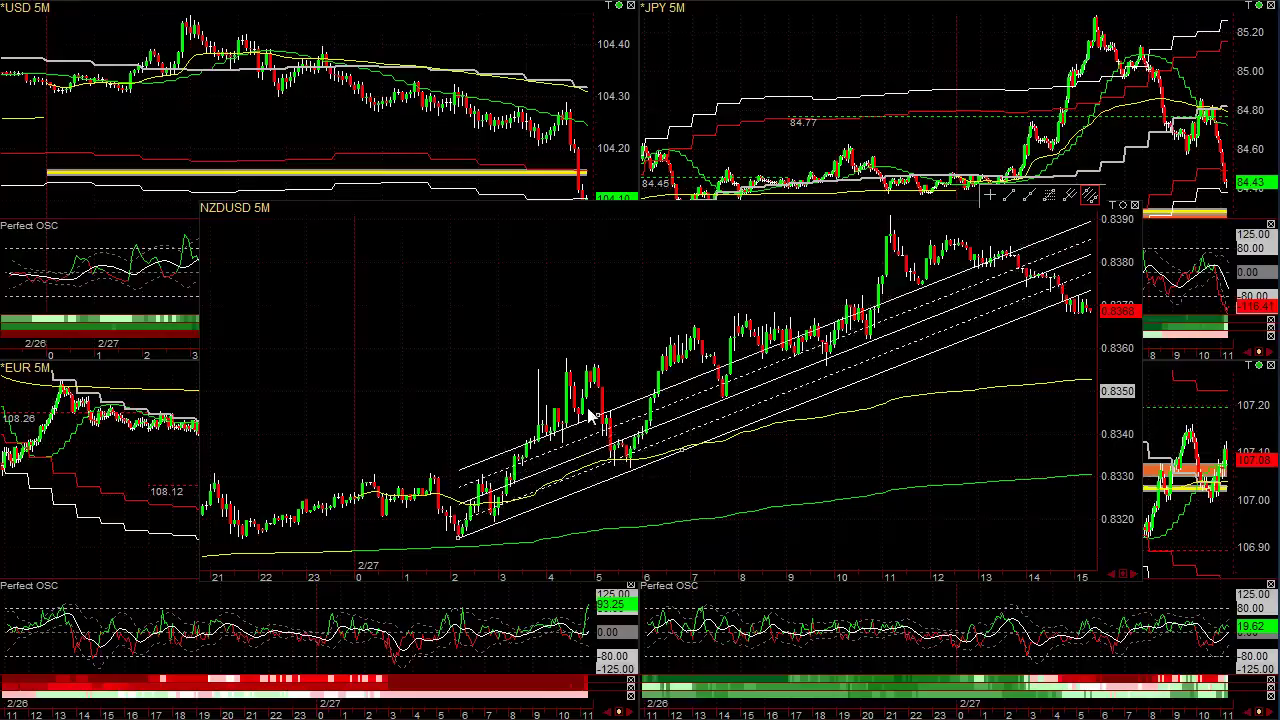
pyautogui.click(565, 368)
pyautogui.moveTo(458, 535)
pyautogui.mouseDown()
pyautogui.moveTo(960, 366)
pyautogui.moveTo(987, 339)
pyautogui.mouseUp()
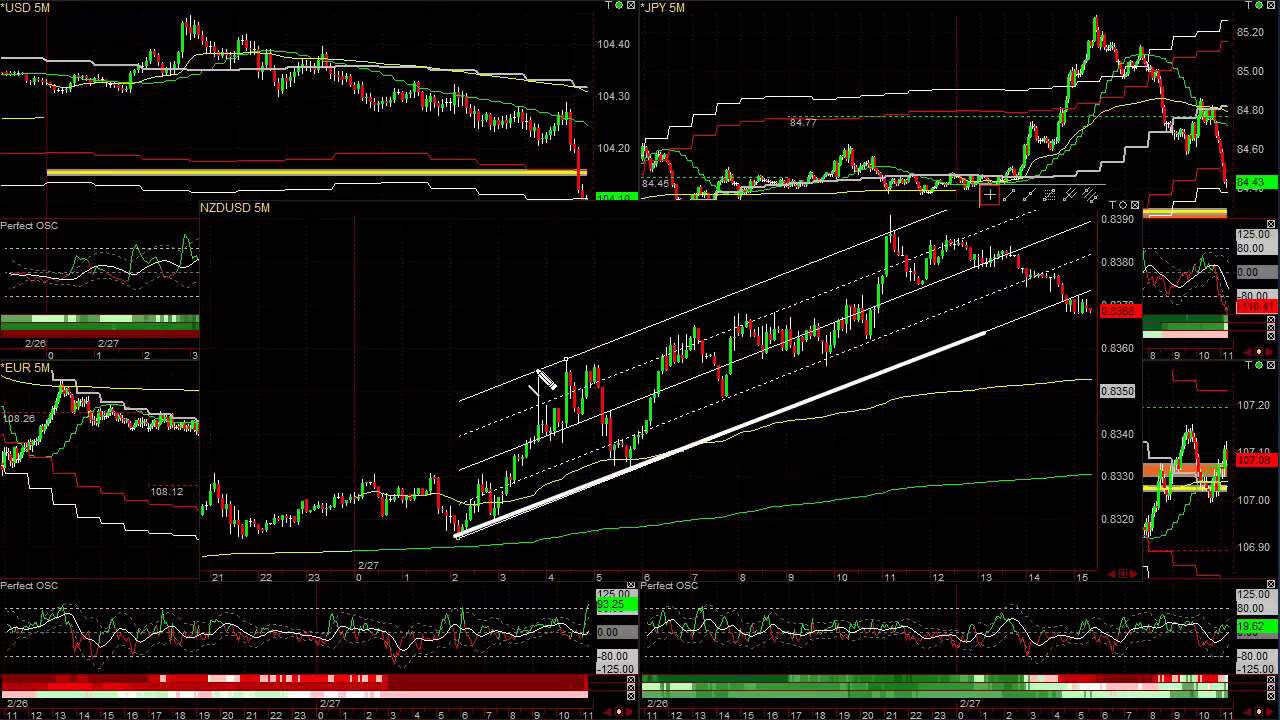
pyautogui.moveTo(537, 369)
pyautogui.mouseDown()
pyautogui.moveTo(829, 300)
pyautogui.moveTo(928, 216)
pyautogui.mouseUp()
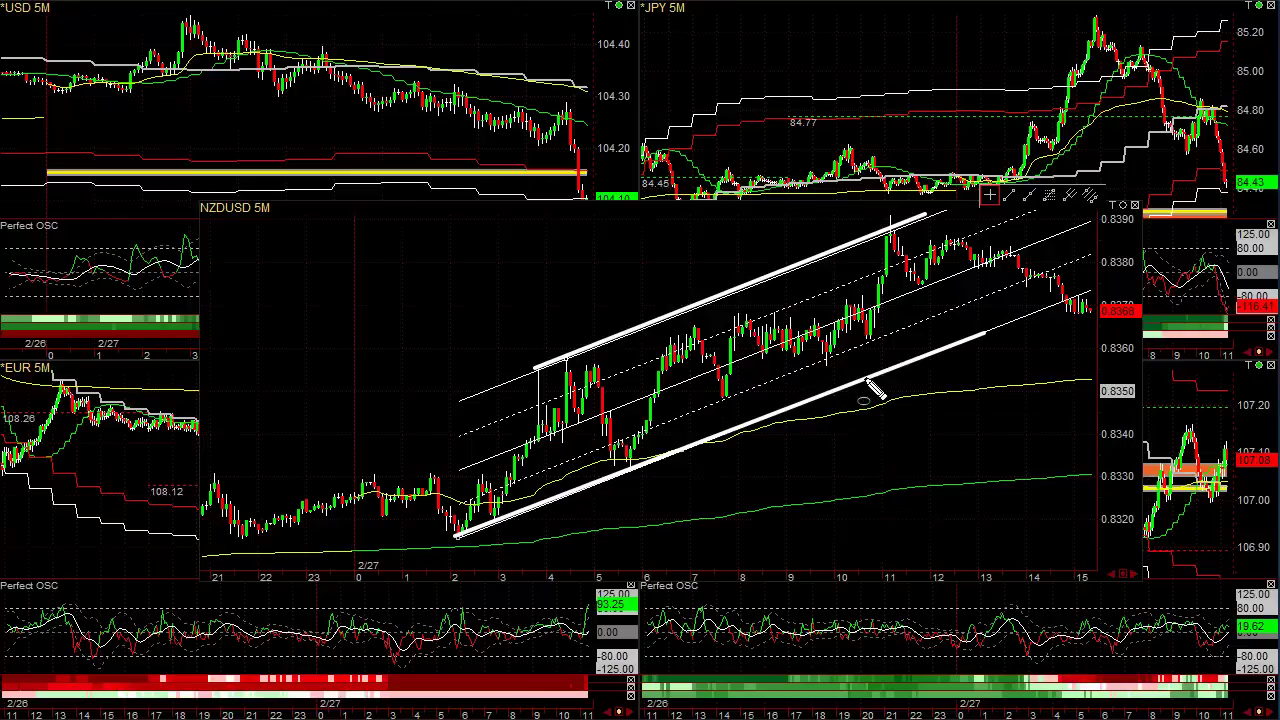
# Circle the NZDUSD lows and rise around 10:00 to 10:30, line the preceding range's highs and lows, and clear the markings.
pyautogui.moveTo(853, 328); pyautogui.dragTo(885, 345)
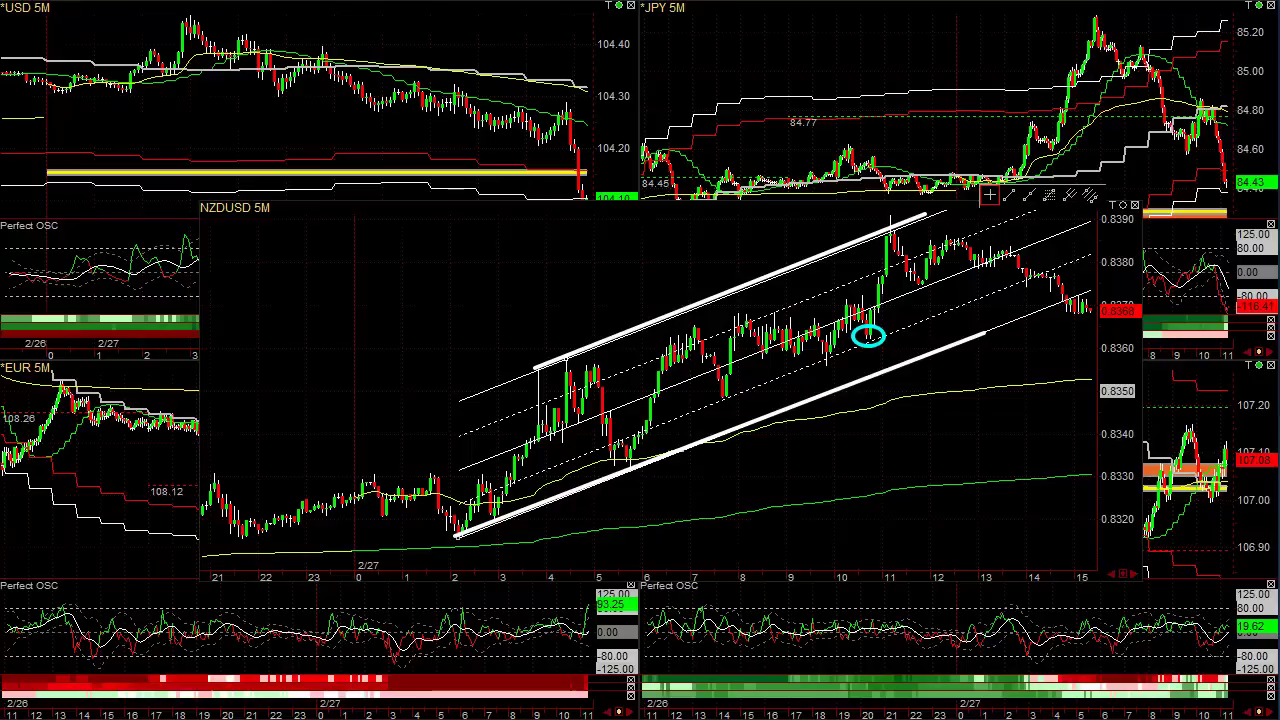
pyautogui.moveTo(704, 312); pyautogui.dragTo(846, 318)
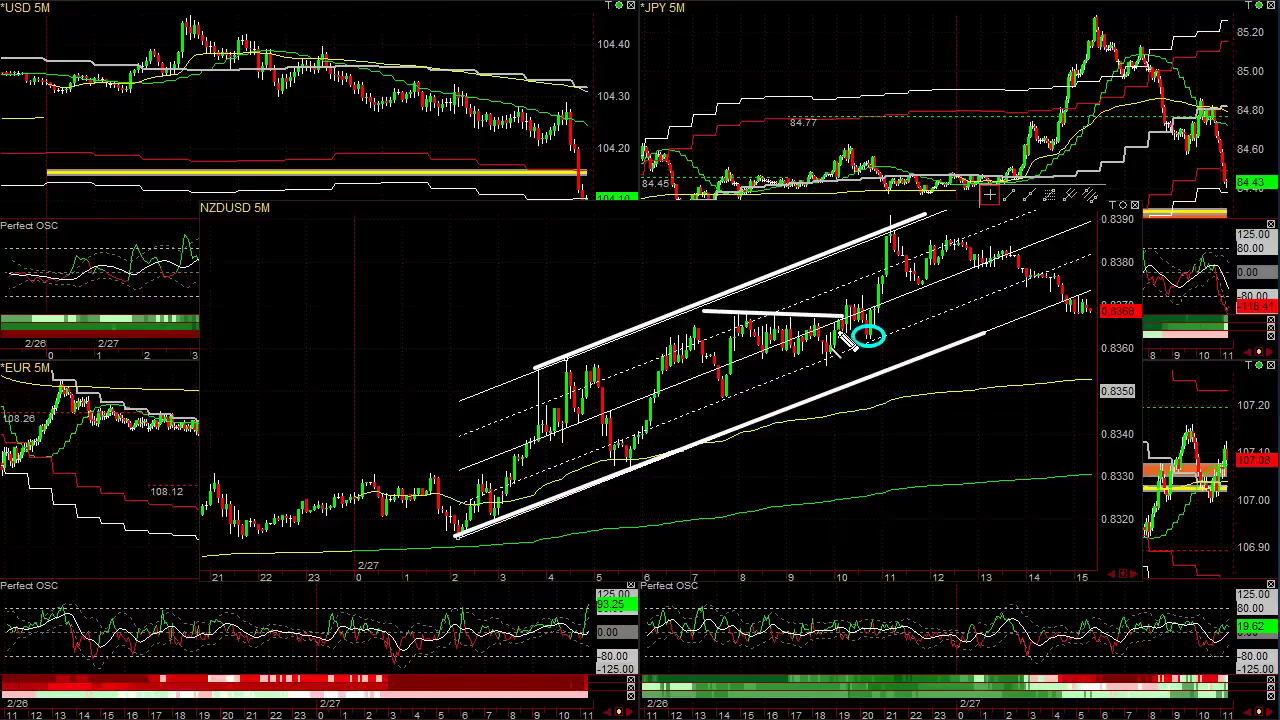
pyautogui.moveTo(810, 352)
pyautogui.mouseDown()
pyautogui.moveTo(848, 386)
pyautogui.moveTo(832, 368)
pyautogui.mouseUp()
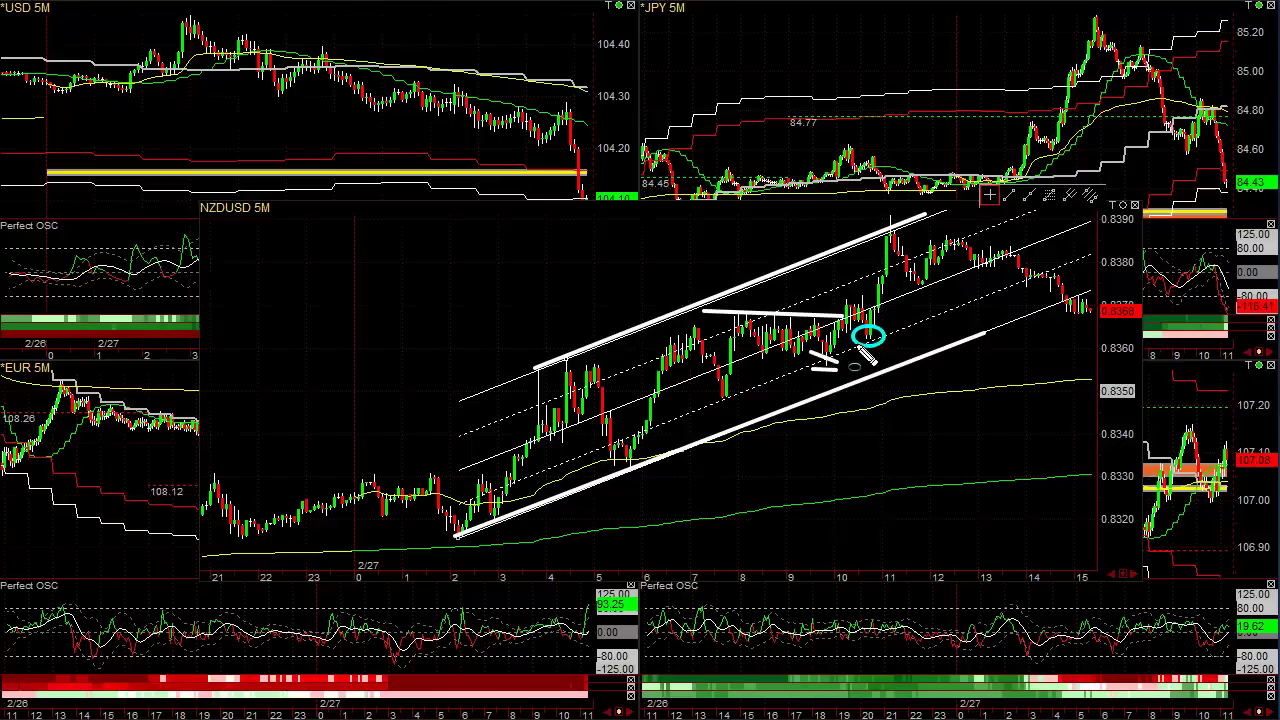
pyautogui.moveTo(848, 345)
pyautogui.mouseDown()
pyautogui.moveTo(852, 328)
pyautogui.moveTo(828, 320)
pyautogui.moveTo(856, 290)
pyautogui.moveTo(858, 217)
pyautogui.mouseUp()
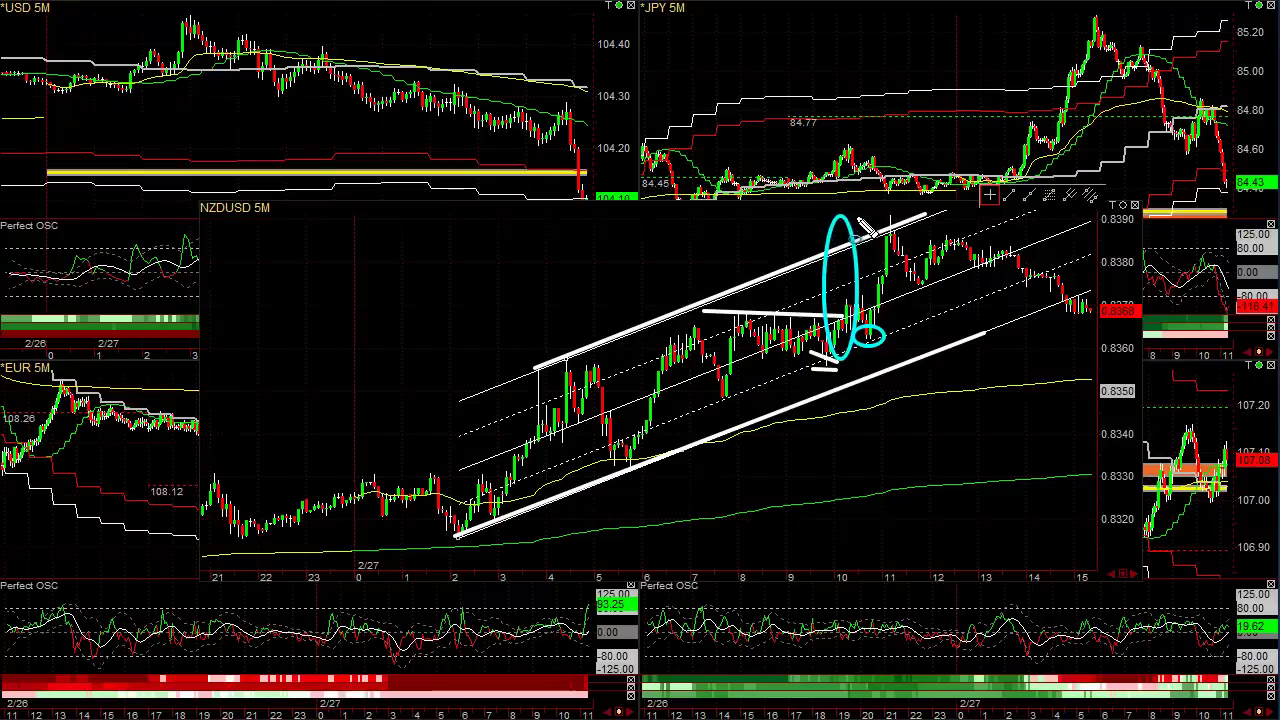
pyautogui.moveTo(823, 363); pyautogui.dragTo(830, 386)
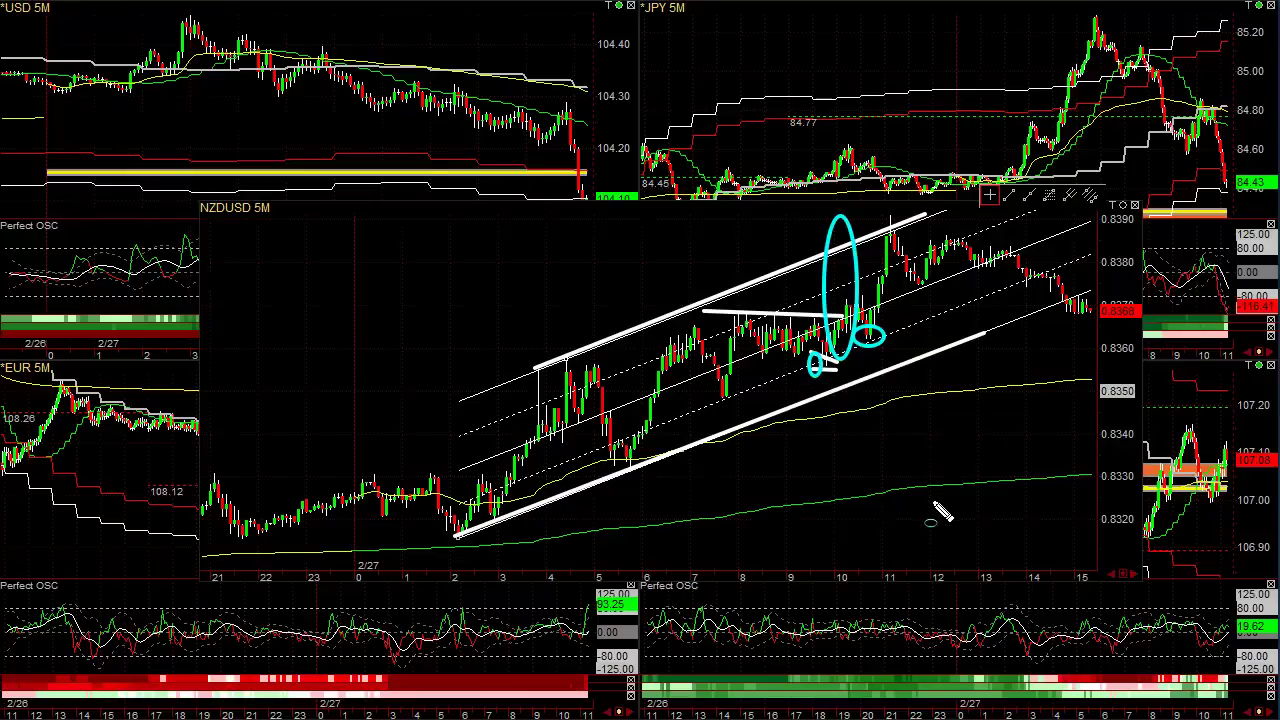
pyautogui.press('Escape')
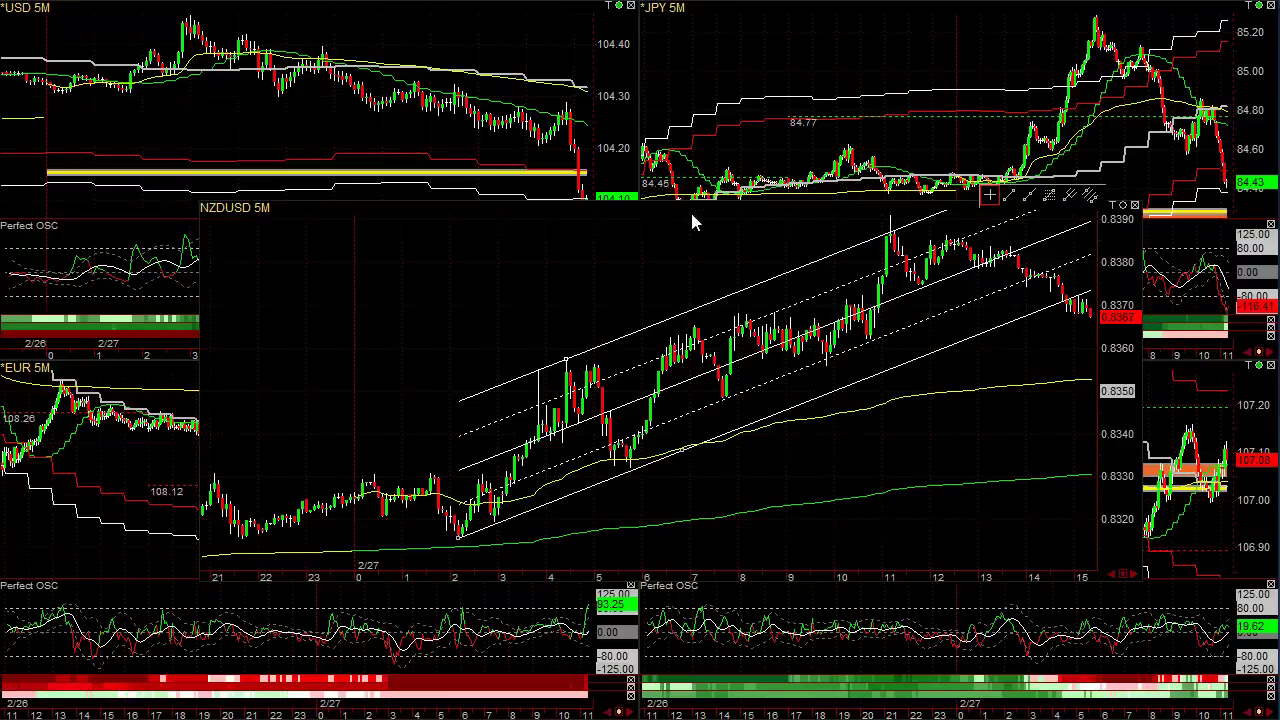
# Move the NZDUSD chart out of the way and set the *GBP 5M chart's Balance Point Line continuous color to purple.
pyautogui.moveTo(719, 207); pyautogui.dragTo(900, 719)
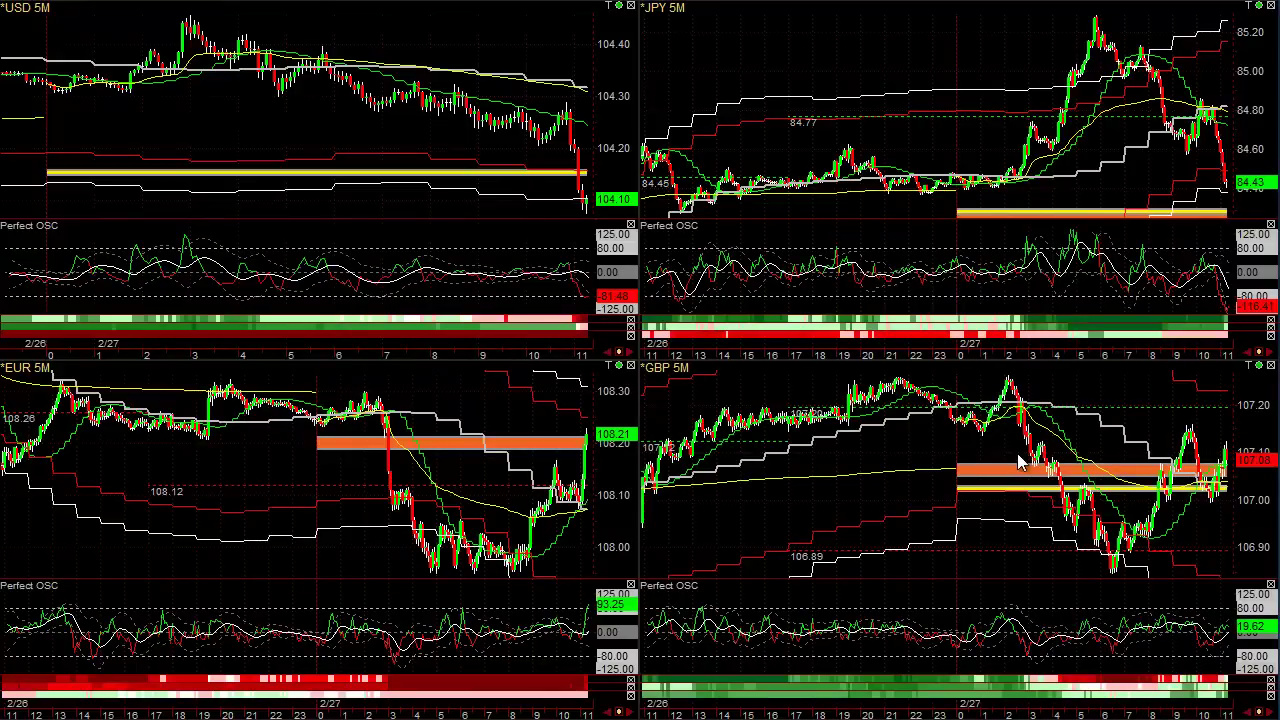
pyautogui.scroll(2, 1018, 462)
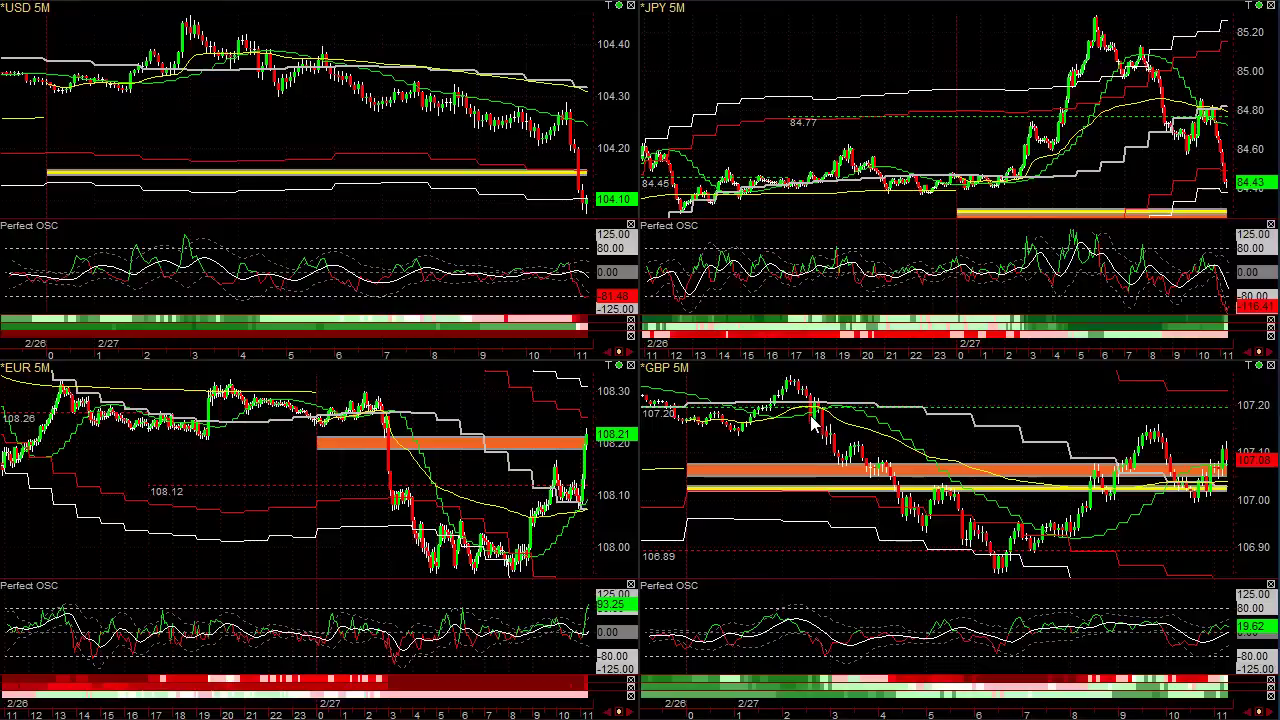
pyautogui.rightClick(914, 390)
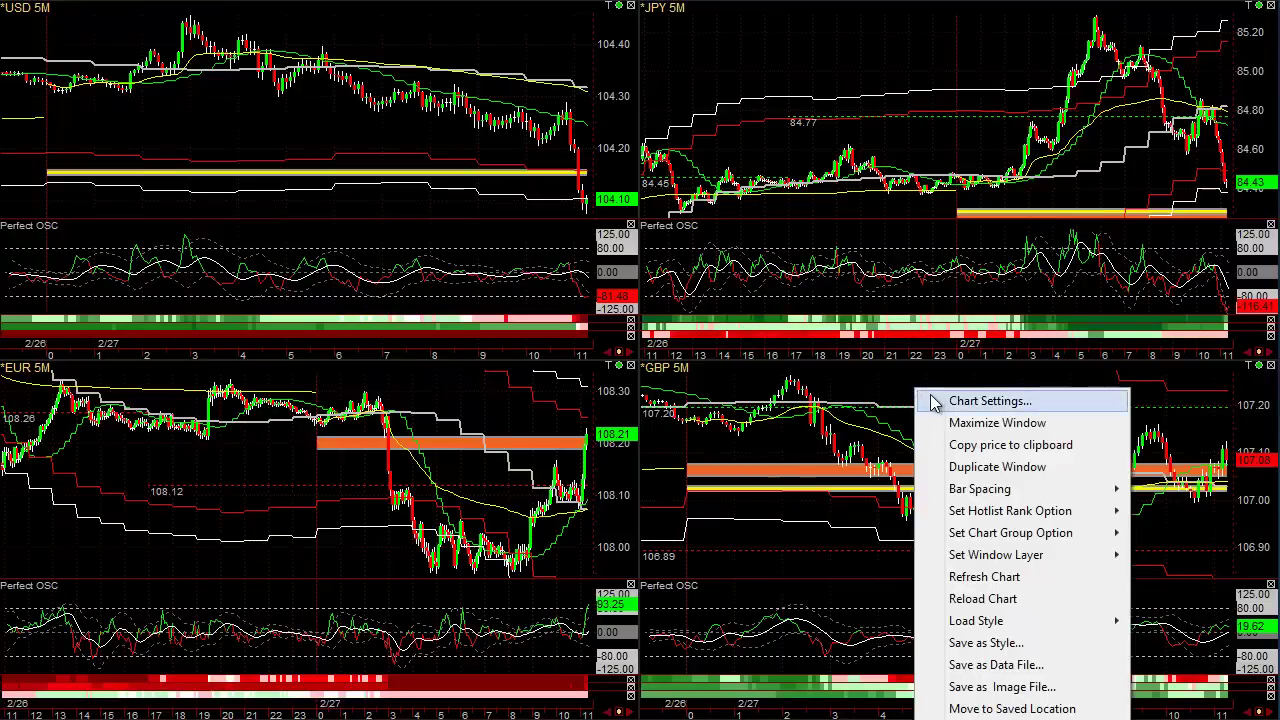
pyautogui.click(937, 403)
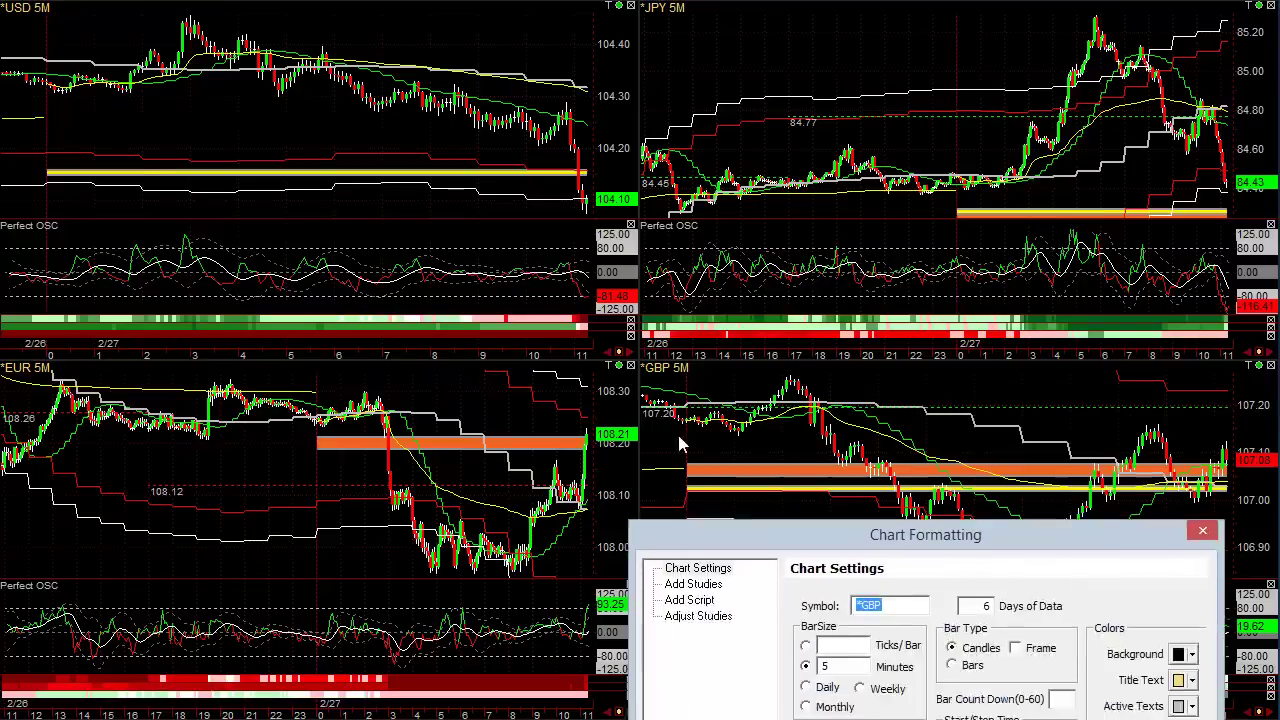
pyautogui.click(727, 262)
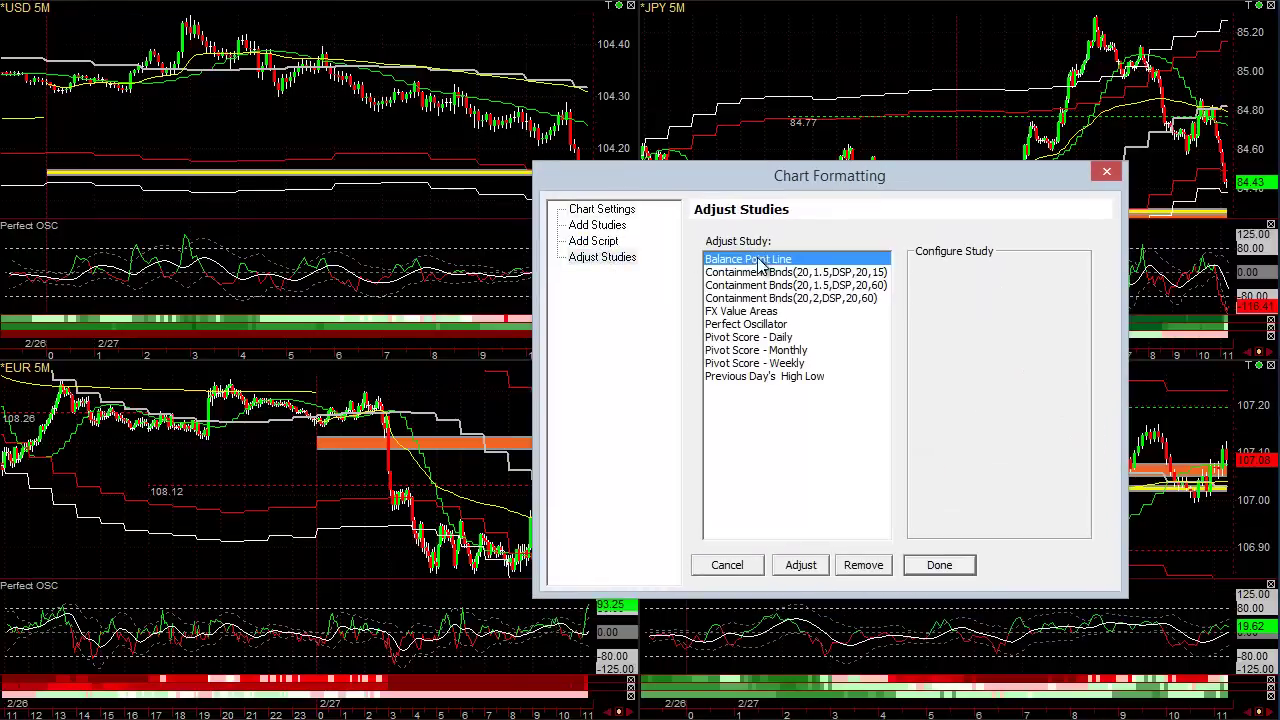
pyautogui.click(928, 350)
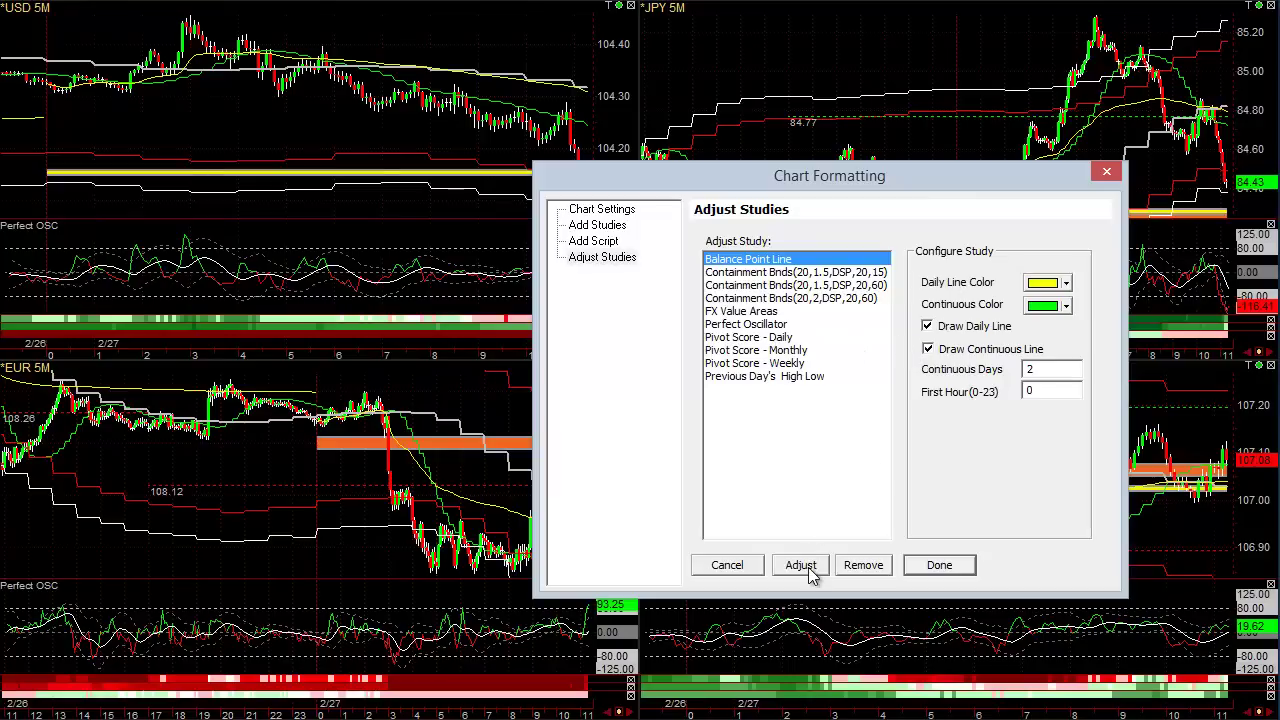
pyautogui.click(1052, 310)
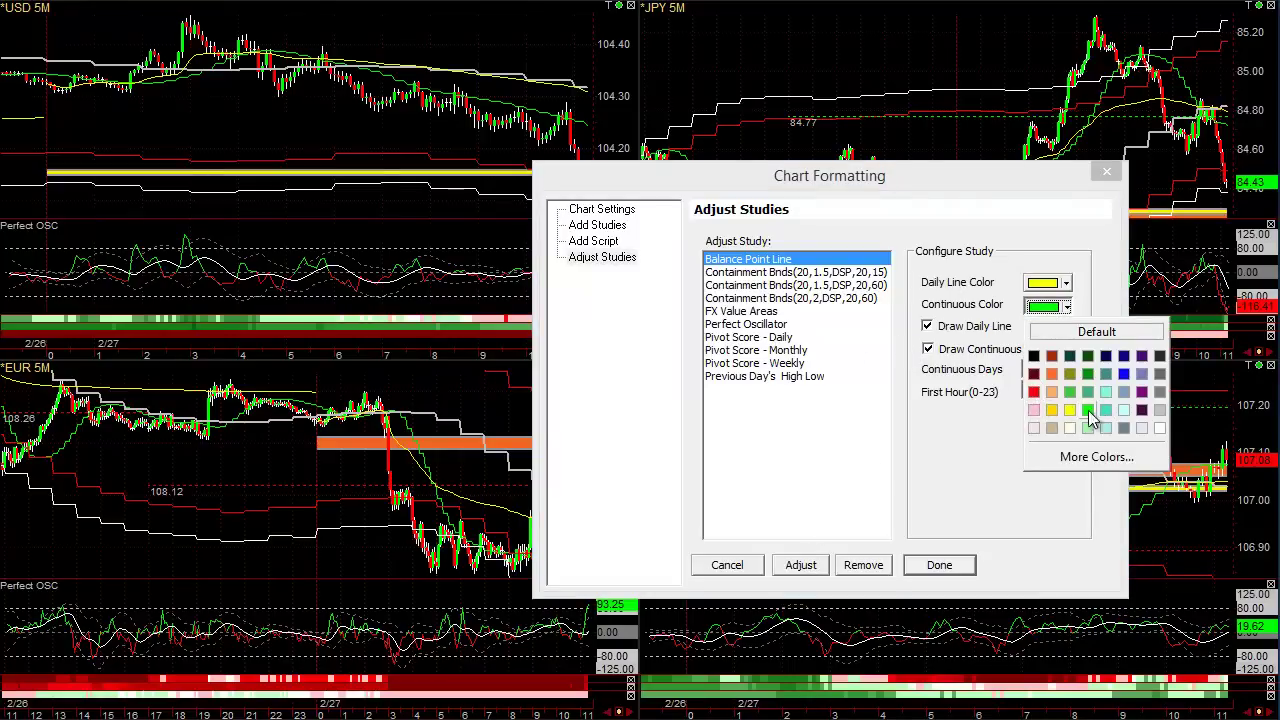
pyautogui.click(1141, 393)
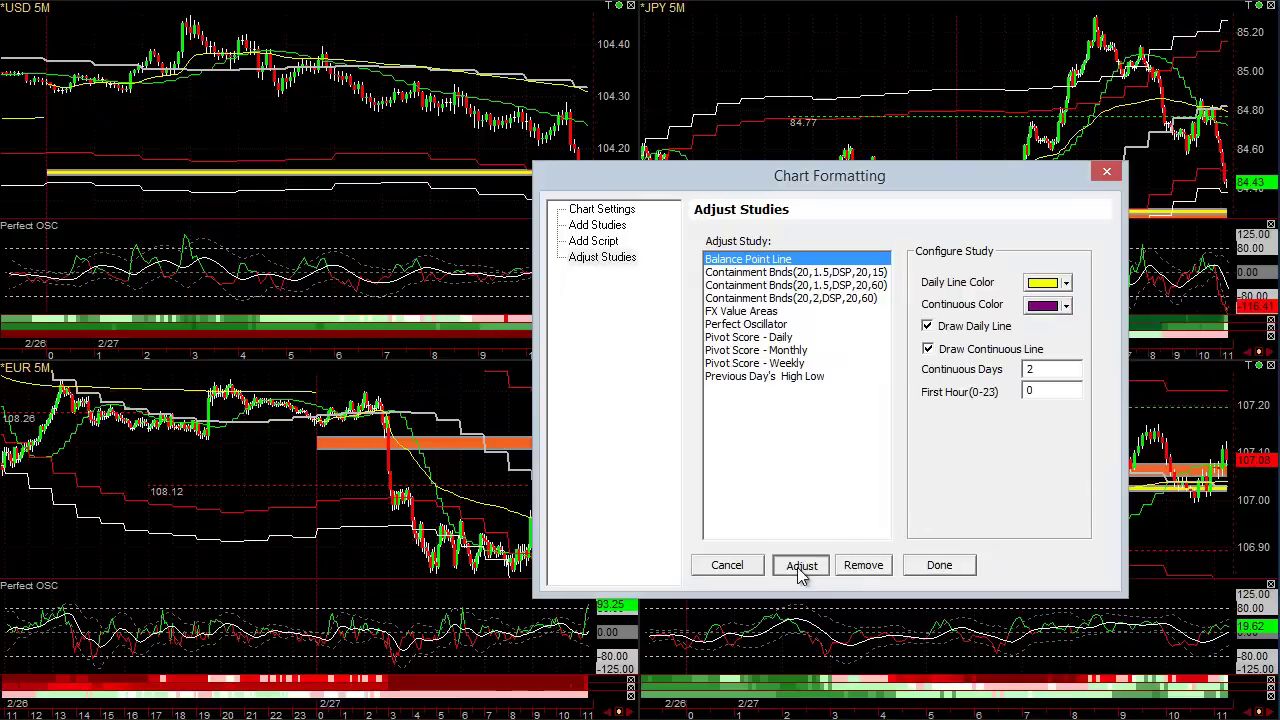
pyautogui.click(729, 565)
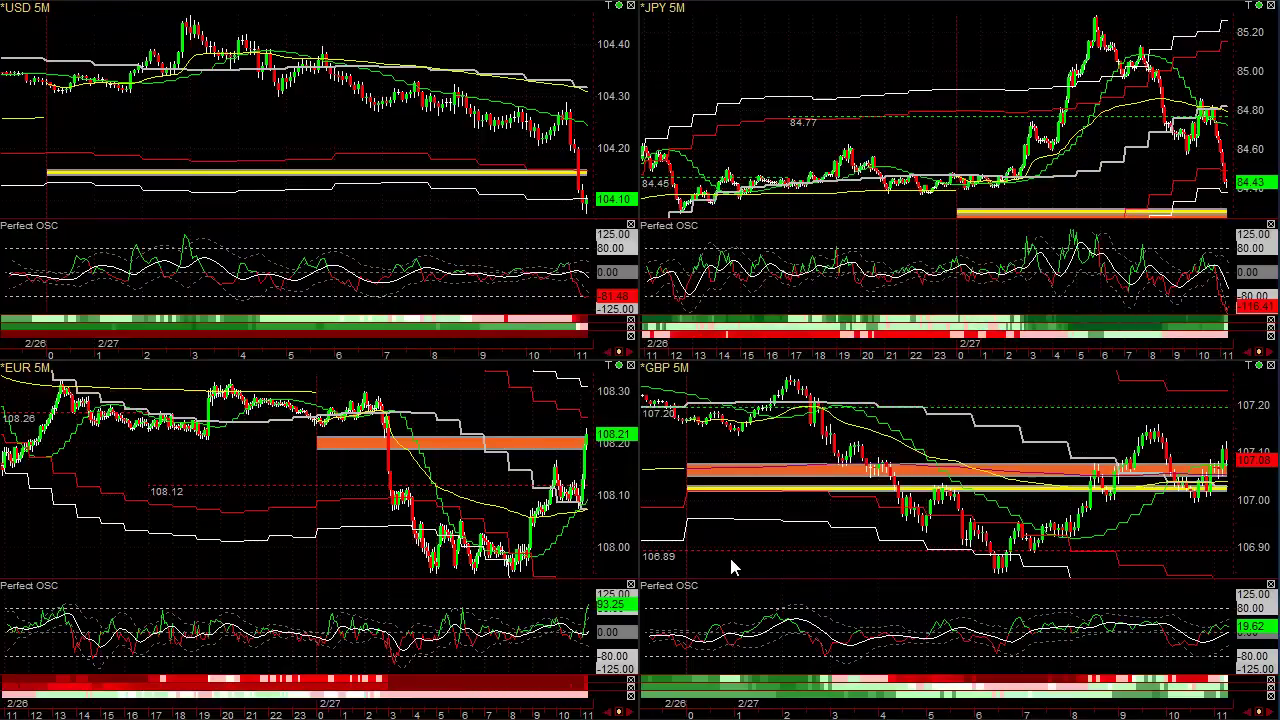
# Move the currency index charts back in time to before 3:00 on 2/27 to examine how the session's moves began.
pyautogui.moveTo(799, 714); pyautogui.dragTo(907, 704)
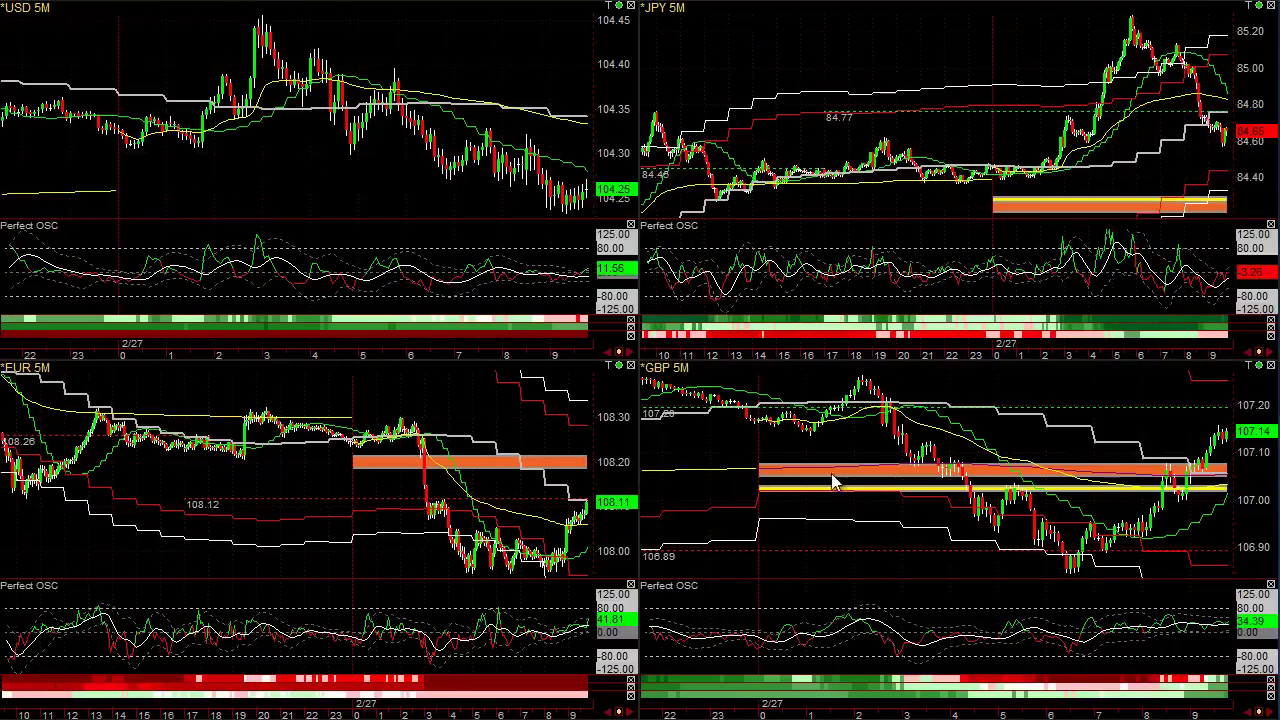
pyautogui.moveTo(919, 468)
pyautogui.moveTo(999, 712); pyautogui.dragTo(1279, 670)
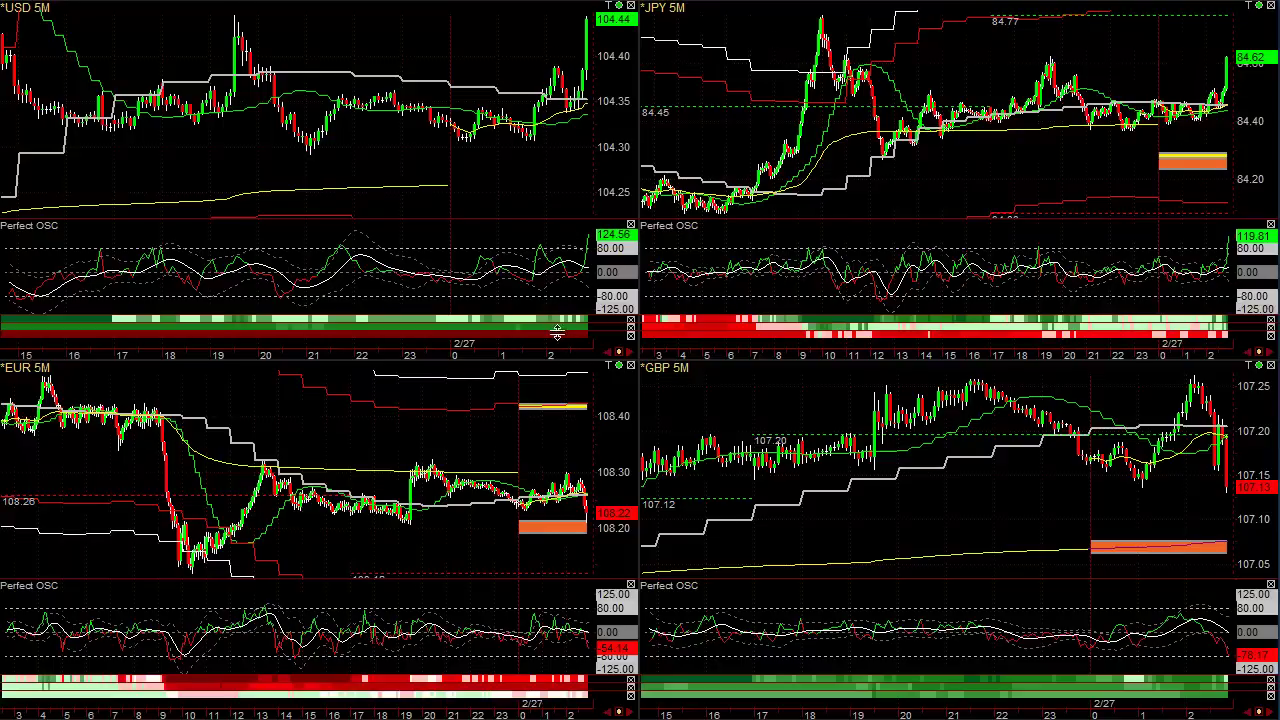
pyautogui.moveTo(558, 353); pyautogui.dragTo(567, 353)
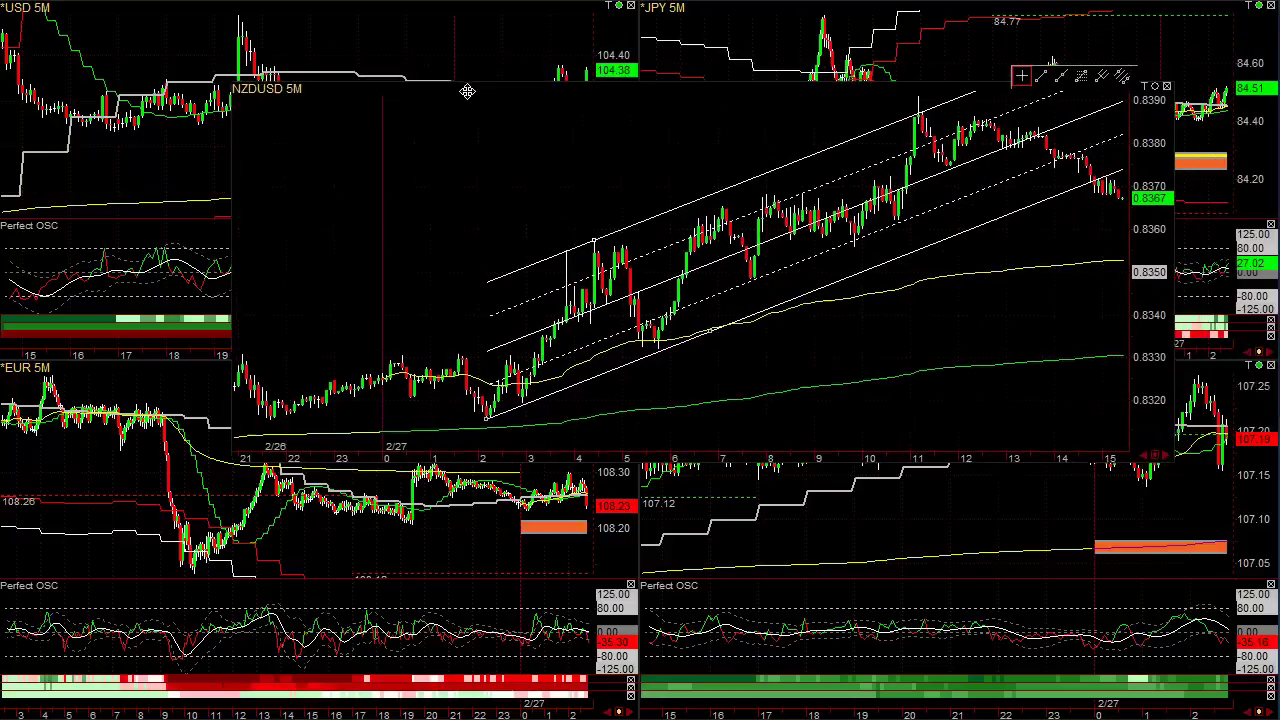
# Remove the channel from the NZDUSD chart and change the chart's symbol to GBPUSD.
pyautogui.rightClick(446, 133)
pyautogui.click(510, 507)
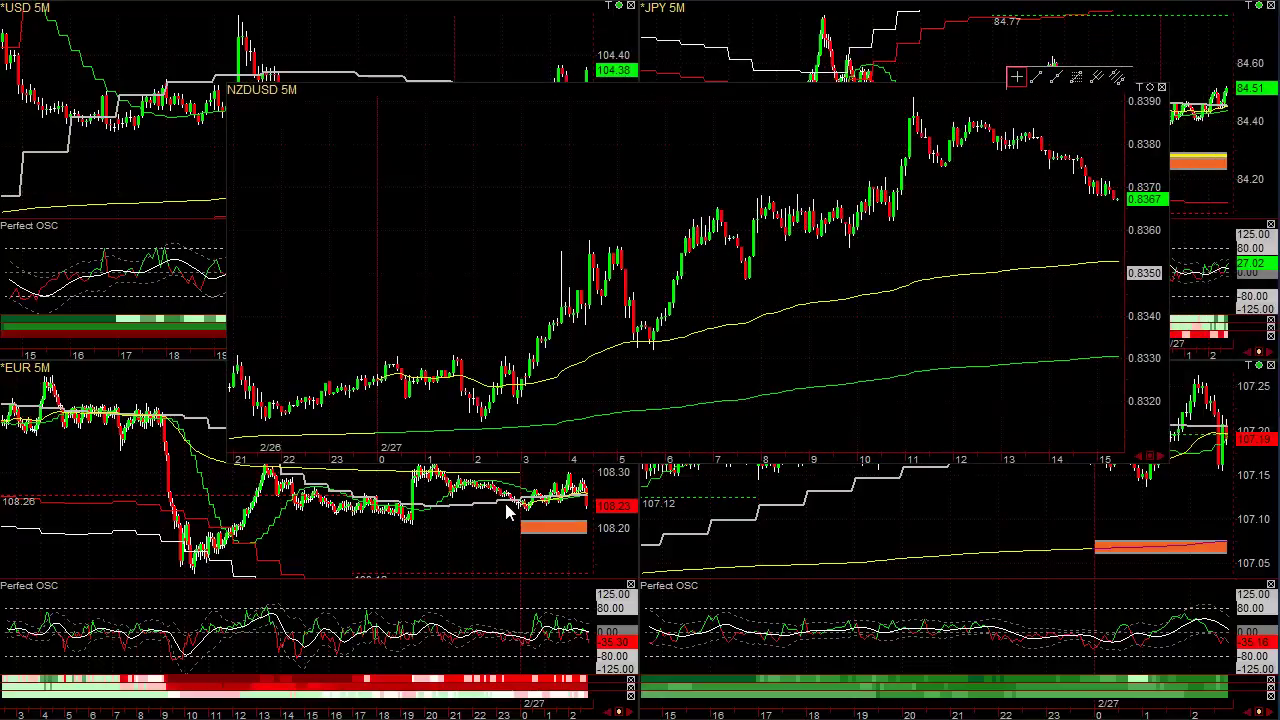
pyautogui.write('GBPUSD')
pyautogui.press('Return')
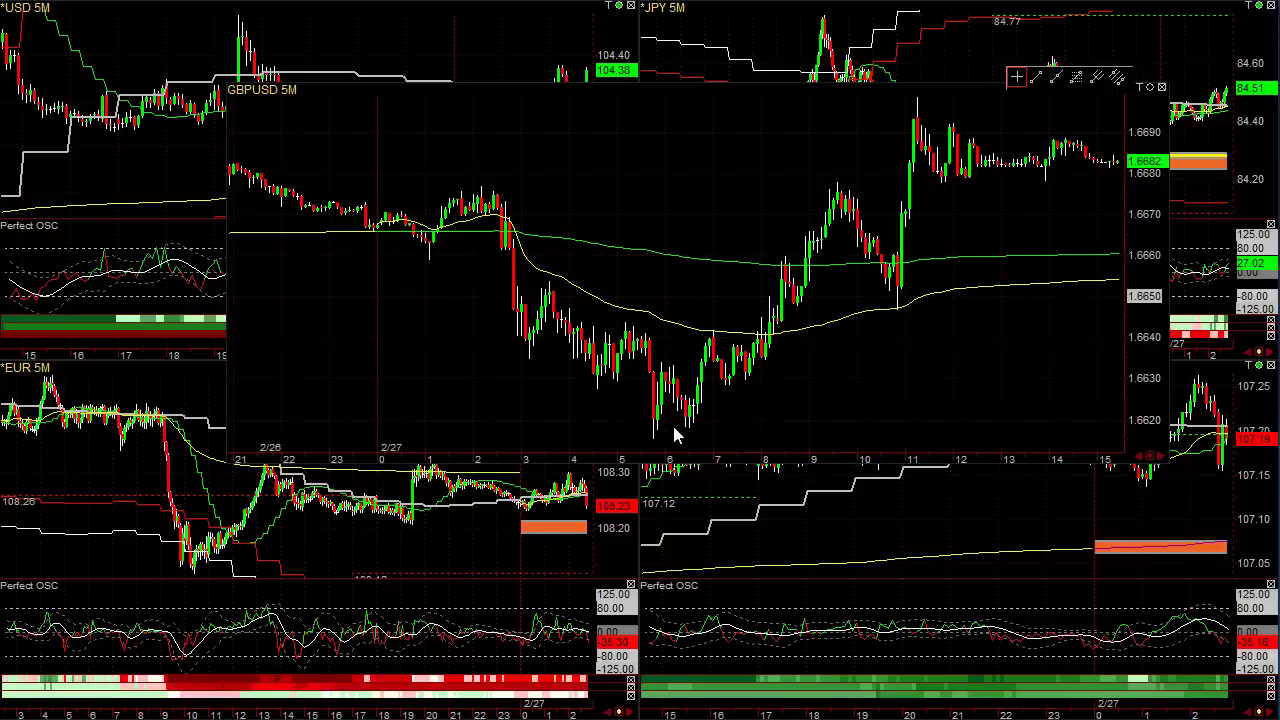
# Draw a GBPUSD Fibonacci retracement from the 1.6677 high to the 1.6635 low and circle the falling candles just above the .618 level.
pyautogui.click(1076, 79)
pyautogui.click(483, 177)
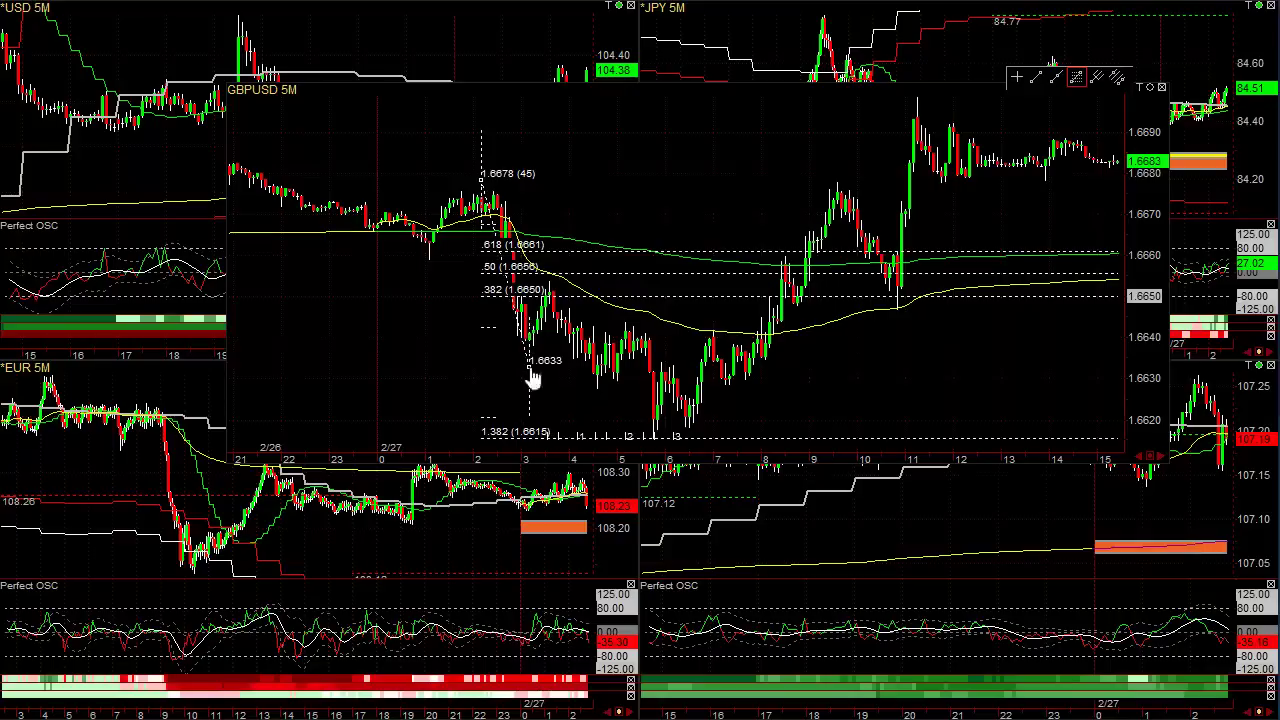
pyautogui.click(530, 371)
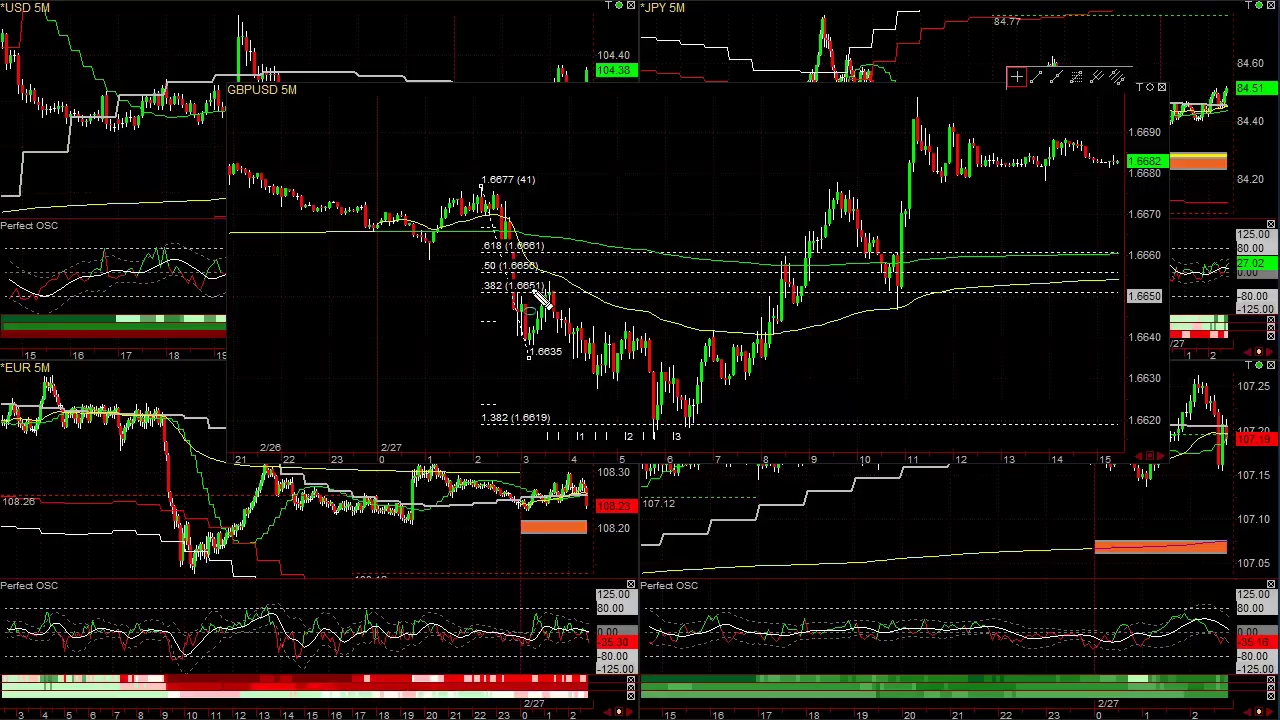
pyautogui.click(500, 230)
pyautogui.moveTo(509, 235); pyautogui.dragTo(517, 245)
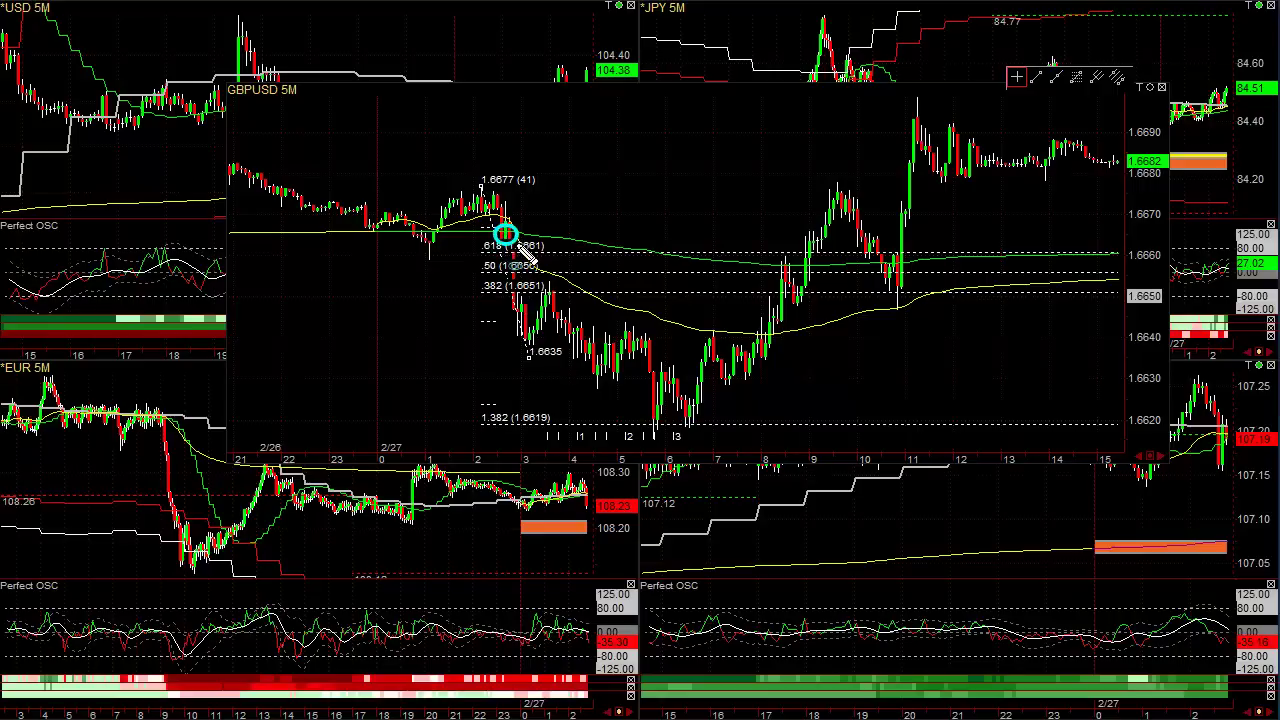
# Circle the GBPUSD candles around the 1.6677 high and the drop toward the 1.6635 low, and clear the marks.
pyautogui.moveTo(460, 185); pyautogui.dragTo(490, 219)
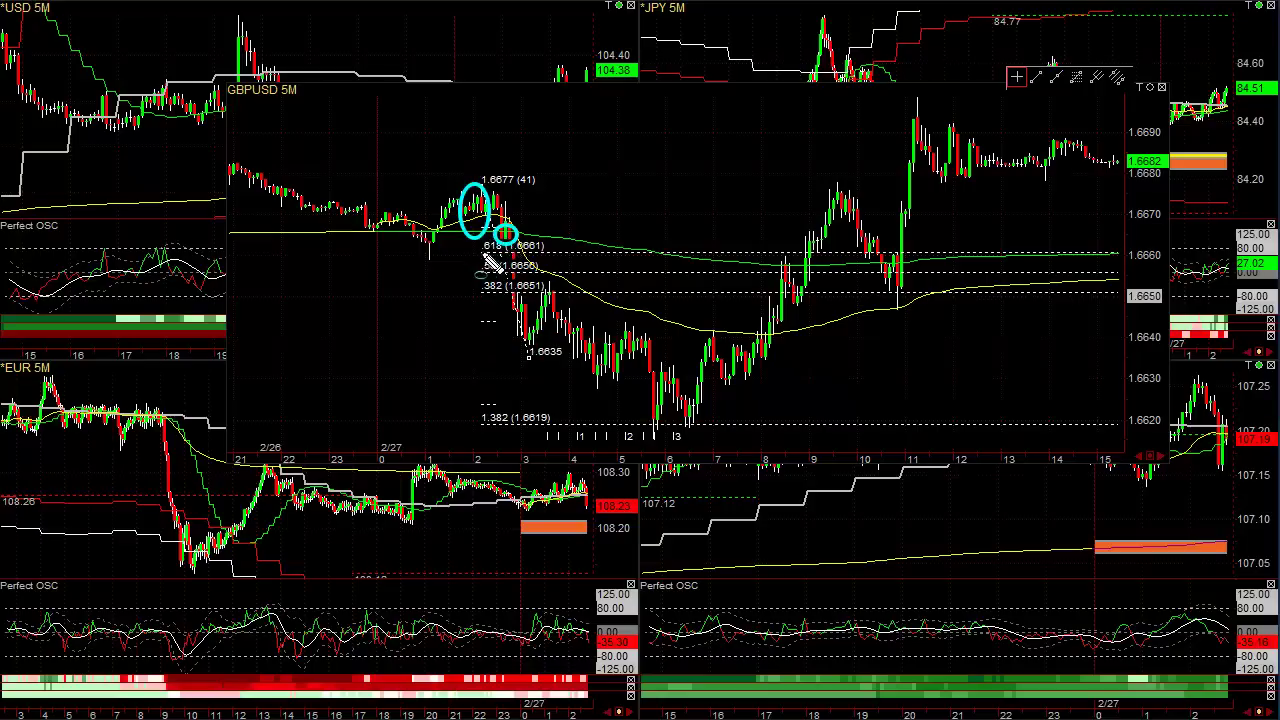
pyautogui.moveTo(476, 244); pyautogui.dragTo(507, 351)
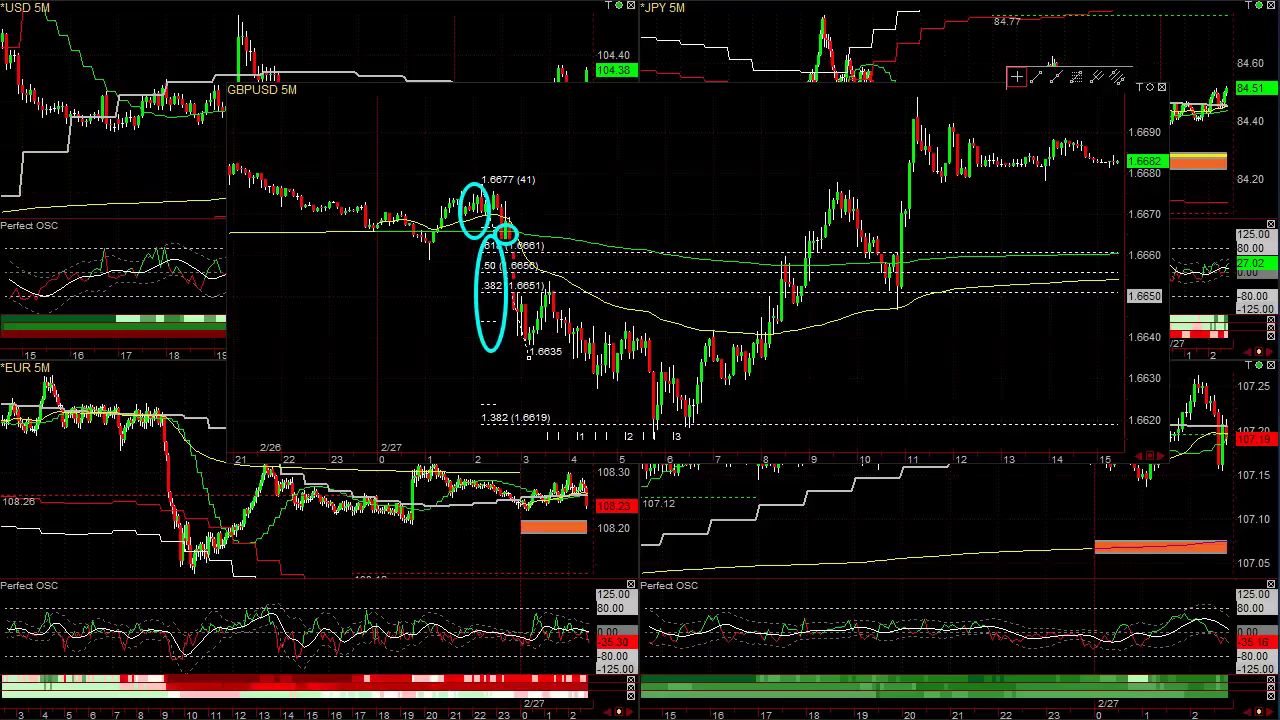
pyautogui.press('Escape')
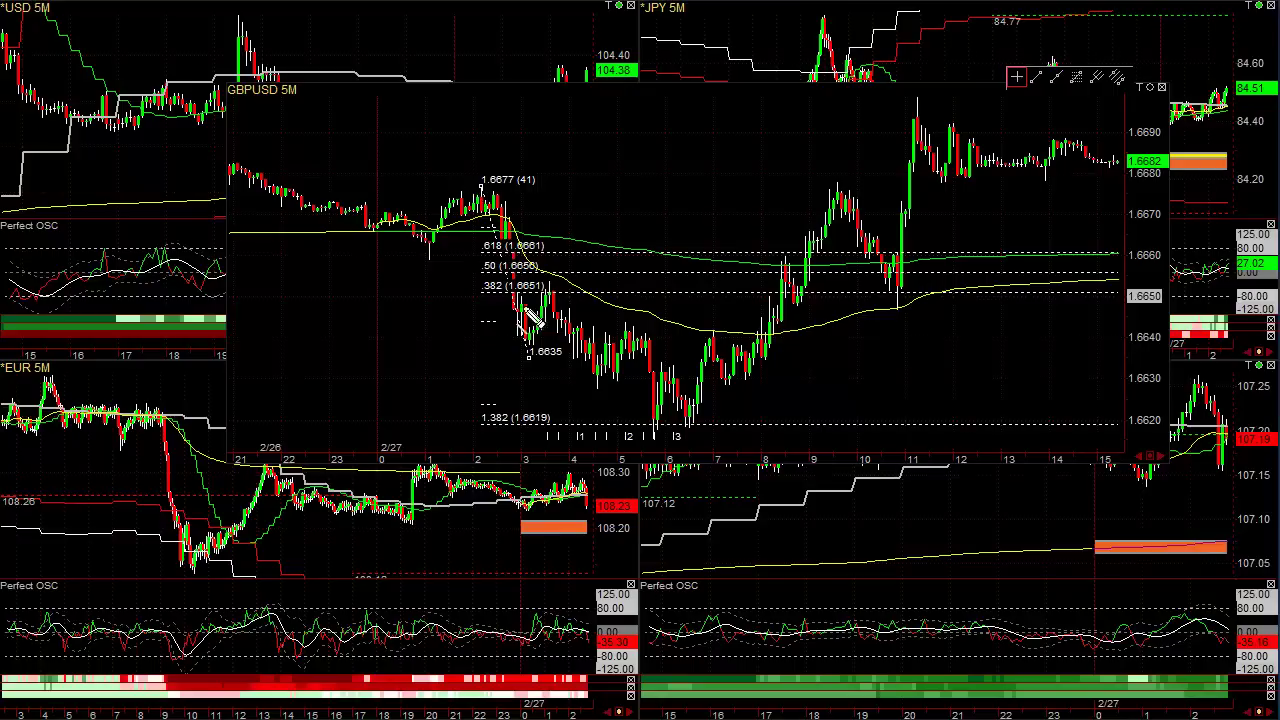
# Mark the bounce from the 1.6635 low, circle its test of the .382 level and the range down to 1.382, and clear the annotations.
pyautogui.moveTo(528, 363)
pyautogui.mouseDown()
pyautogui.moveTo(533, 313)
pyautogui.moveTo(565, 277)
pyautogui.mouseUp()
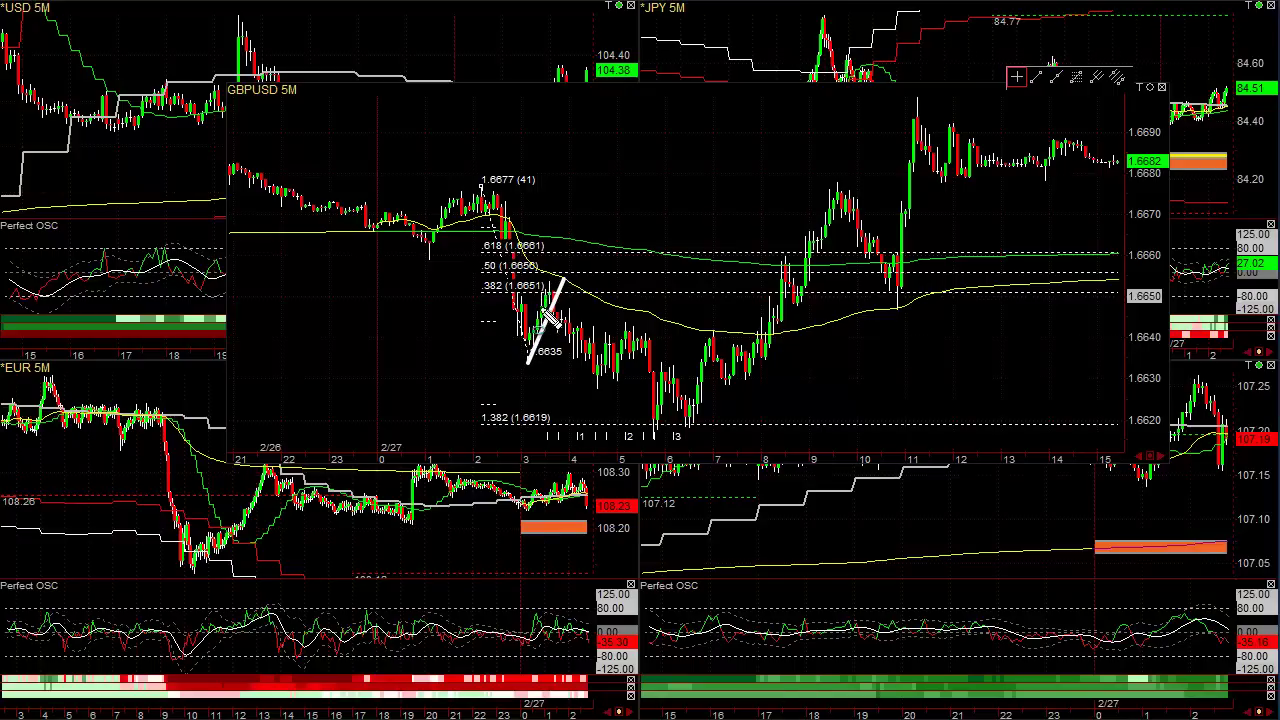
pyautogui.moveTo(555, 290); pyautogui.dragTo(562, 310)
pyautogui.moveTo(577, 414); pyautogui.dragTo(574, 426)
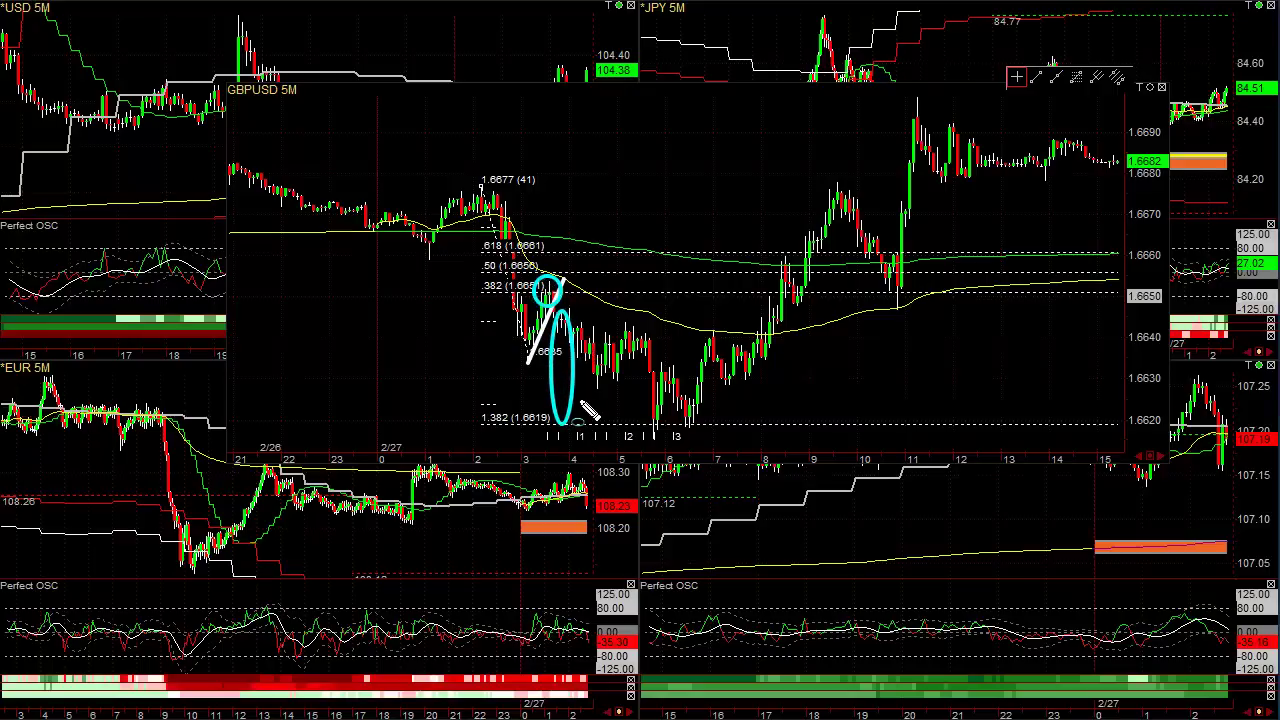
pyautogui.press('Escape')
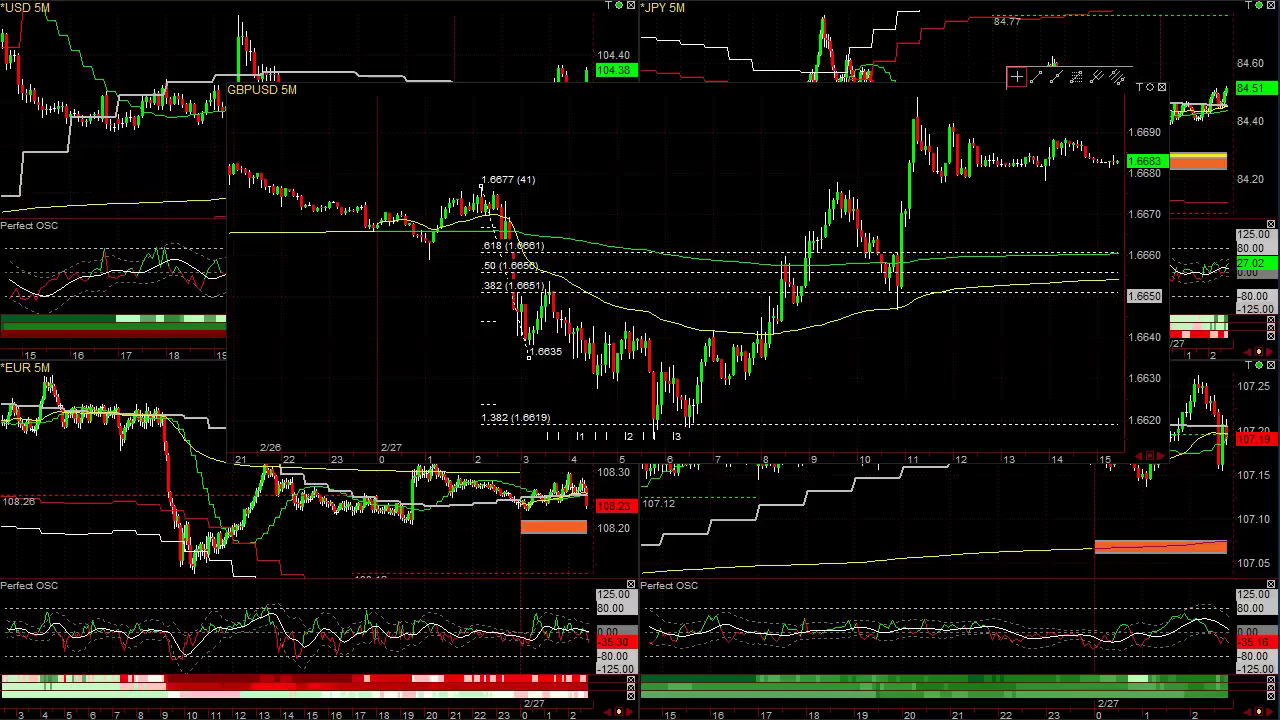
# Delete all lines from the GBPUSD chart and compress the bars to show price history back to about 15:00 on 2/26.
pyautogui.rightClick(873, 331)
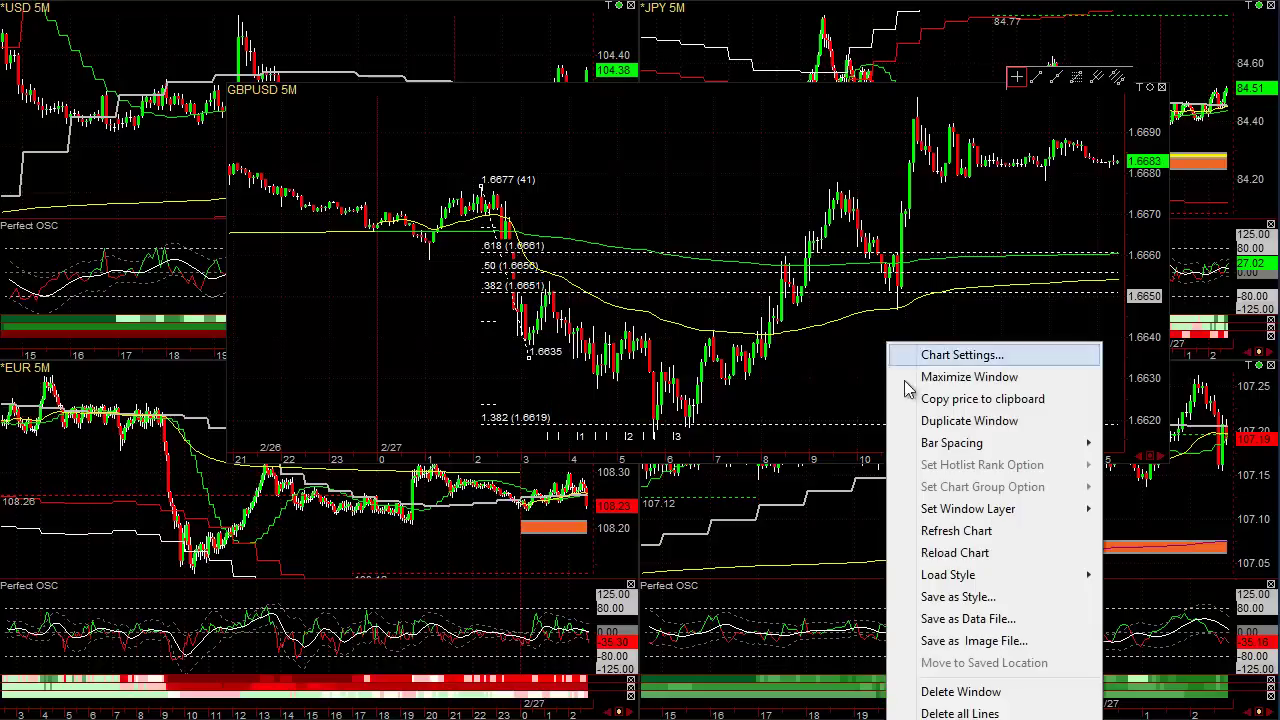
pyautogui.click(980, 710)
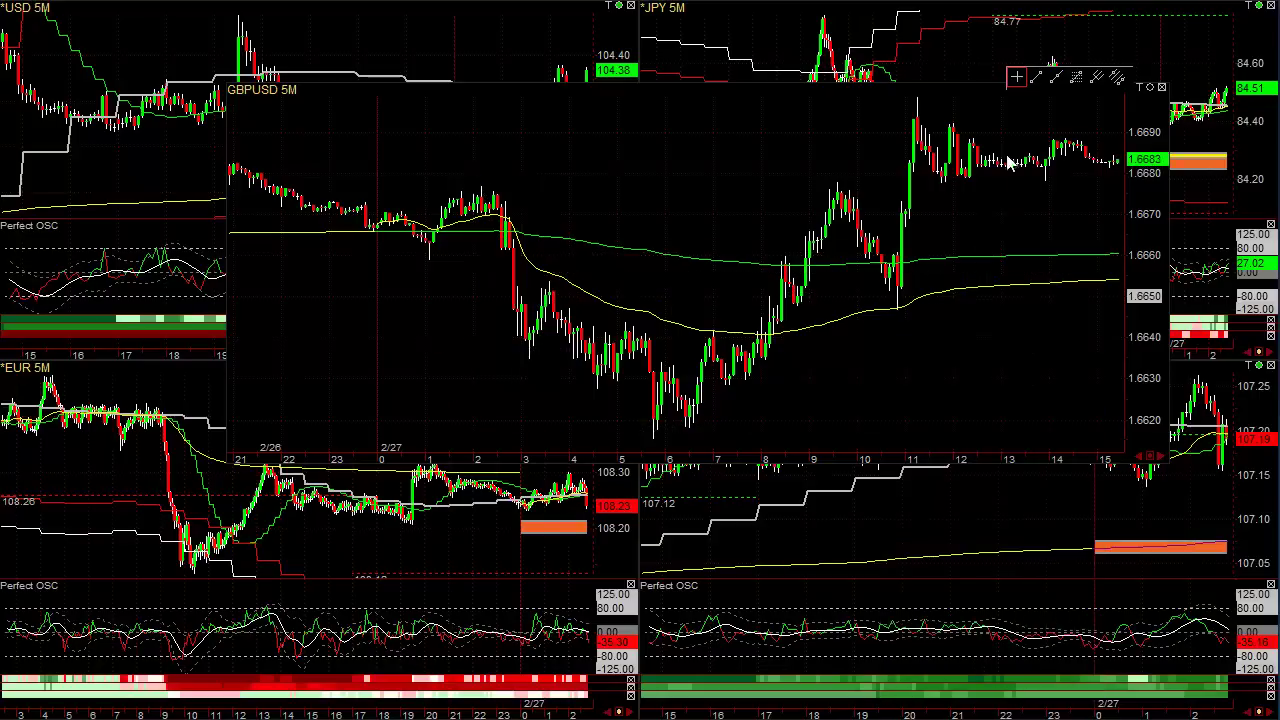
pyautogui.click(1099, 80)
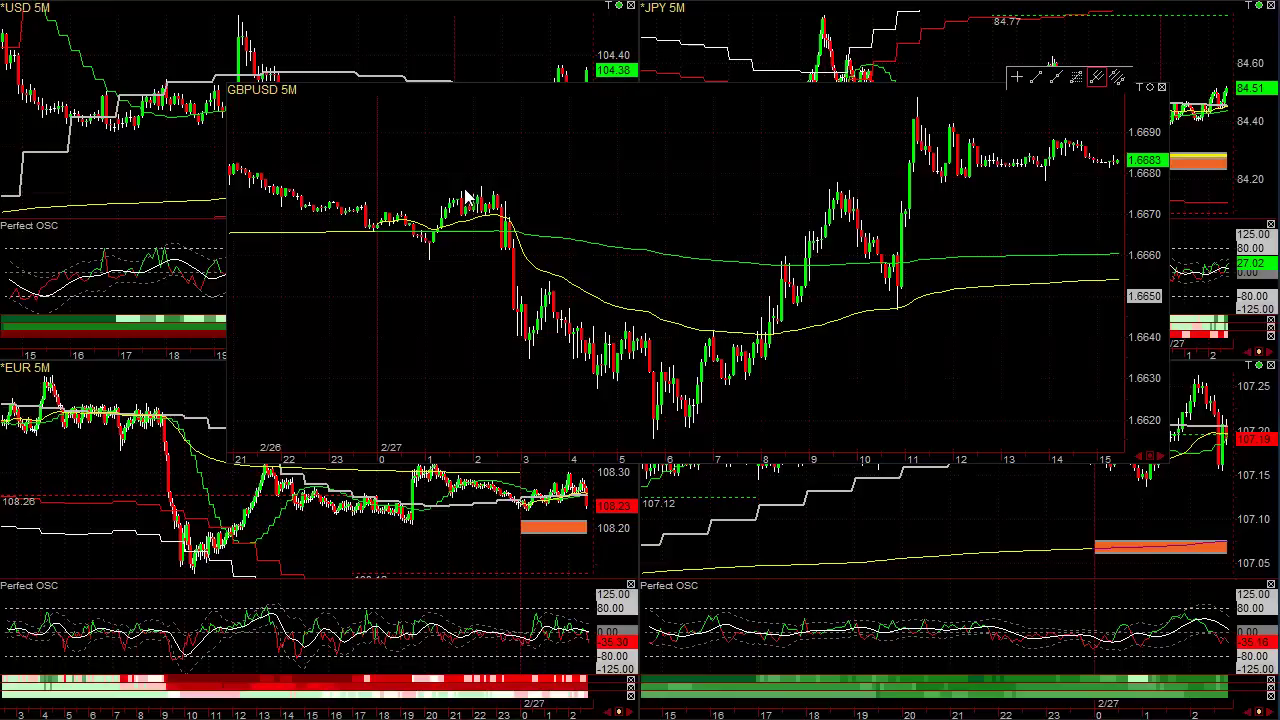
pyautogui.press('Escape')
pyautogui.scroll(-2, 537, 232)
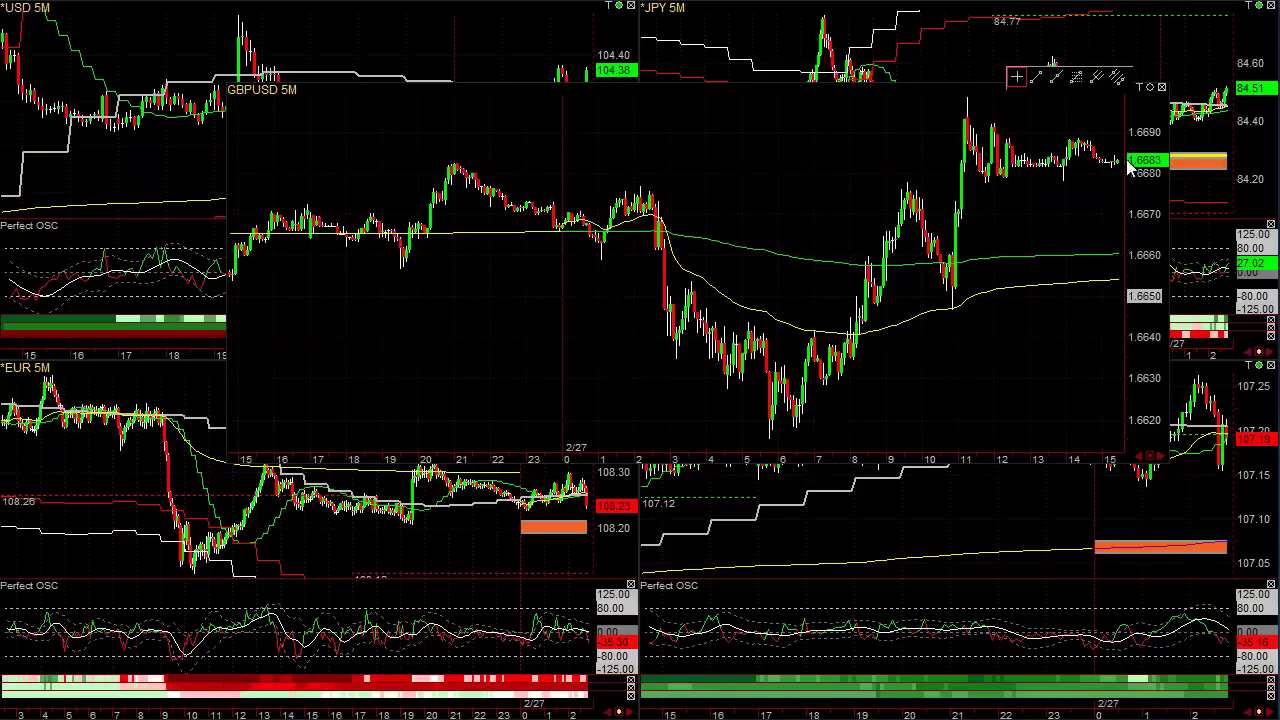
# Try a pitchfork on GBPUSD from the 21:00 high through the 1:00 low and 2:00 high, and remove it.
pyautogui.click(1097, 78)
pyautogui.click(453, 161)
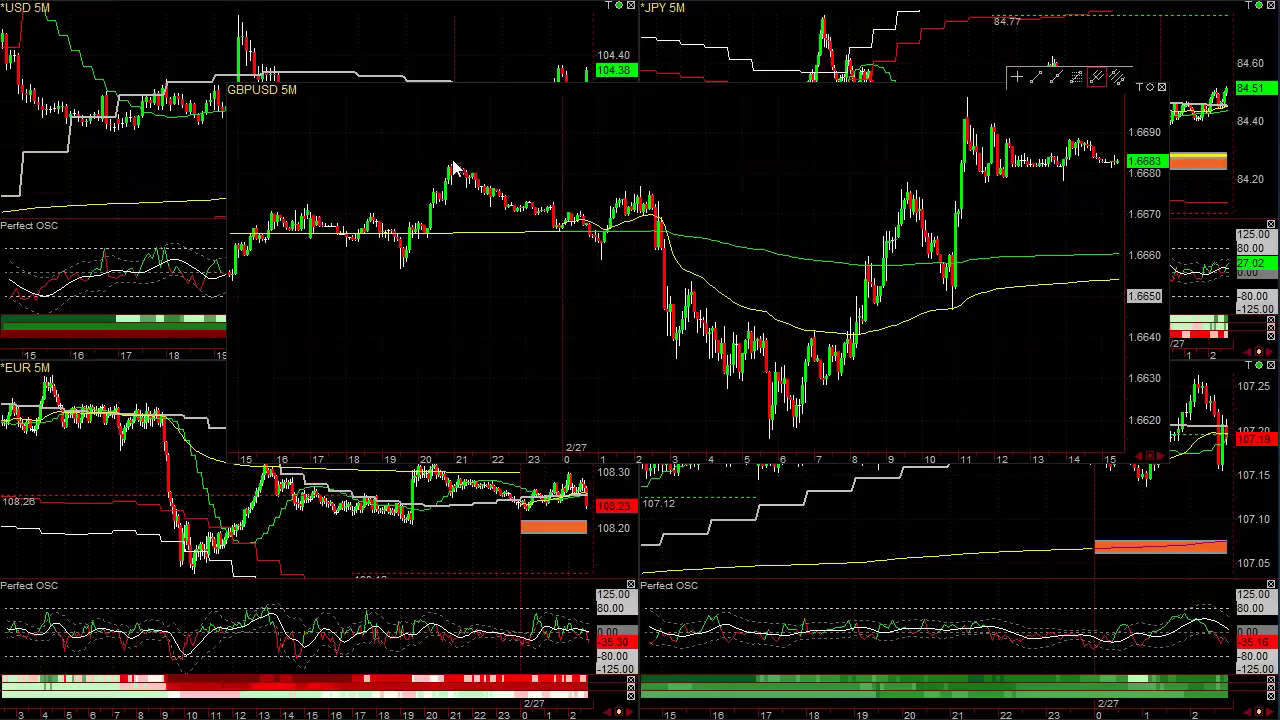
pyautogui.click(602, 258)
pyautogui.click(637, 183)
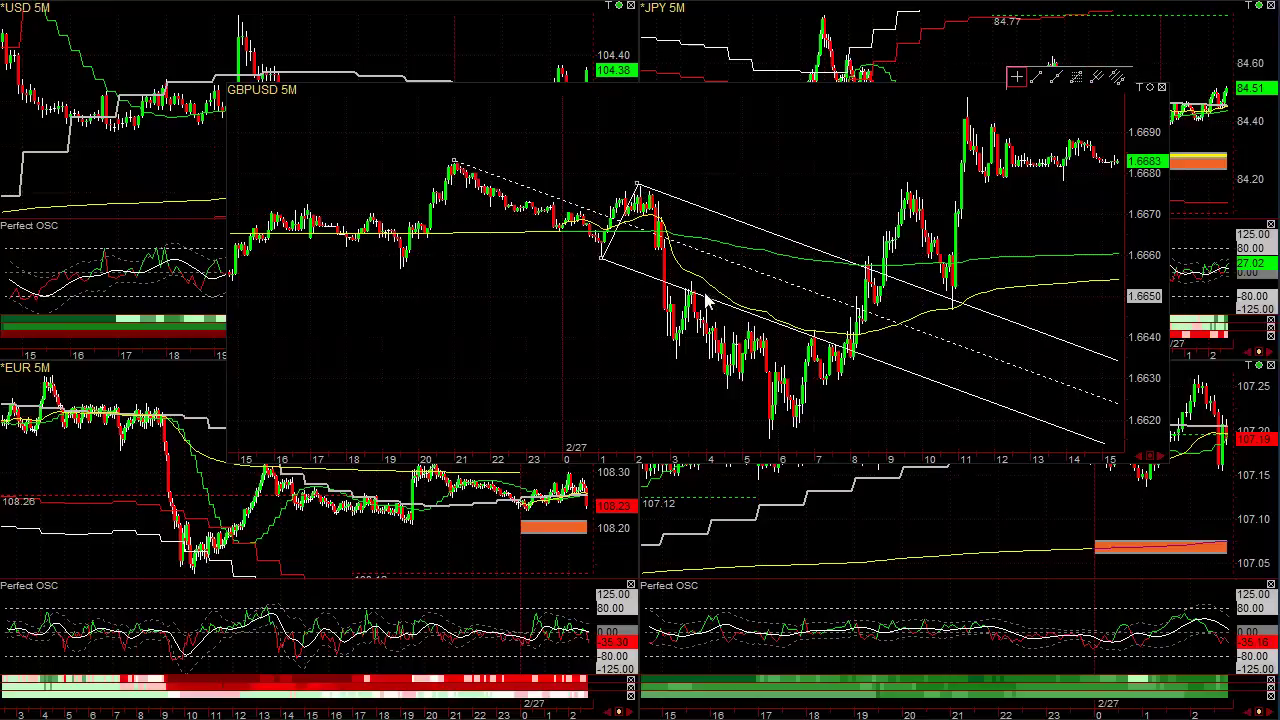
pyautogui.rightClick(612, 222)
pyautogui.click(630, 226)
# Try a falling channel on GBPUSD along the 21:00 and 2:00 highs with its lower edge at the low before 20:00, and delete it.
pyautogui.click(1115, 79)
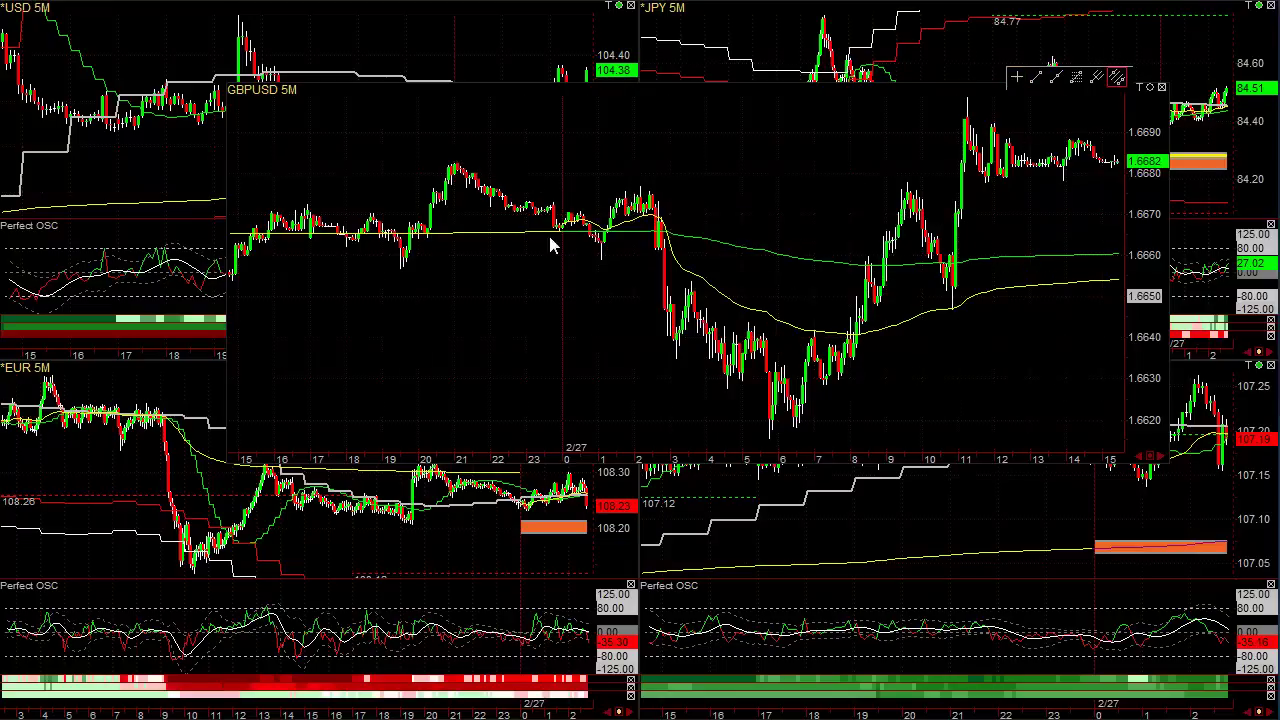
pyautogui.moveTo(454, 162); pyautogui.dragTo(661, 197)
pyautogui.click(397, 275)
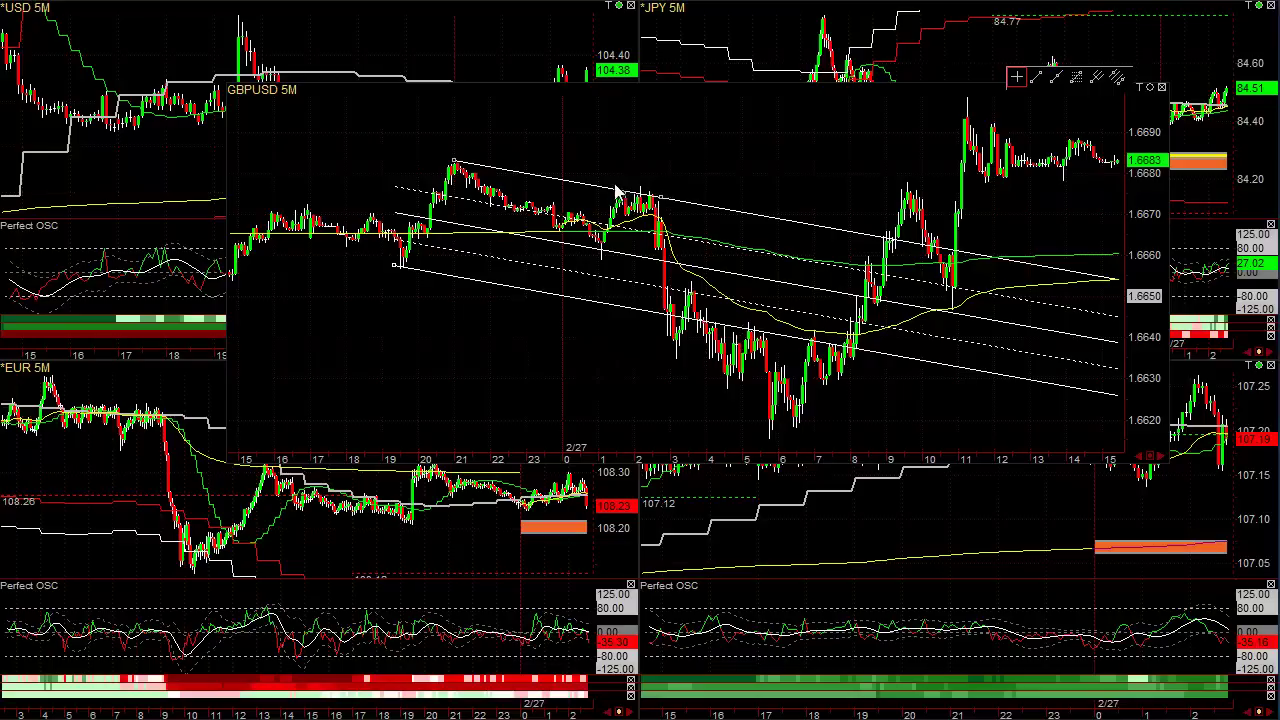
pyautogui.rightClick(583, 372)
pyautogui.click(655, 717)
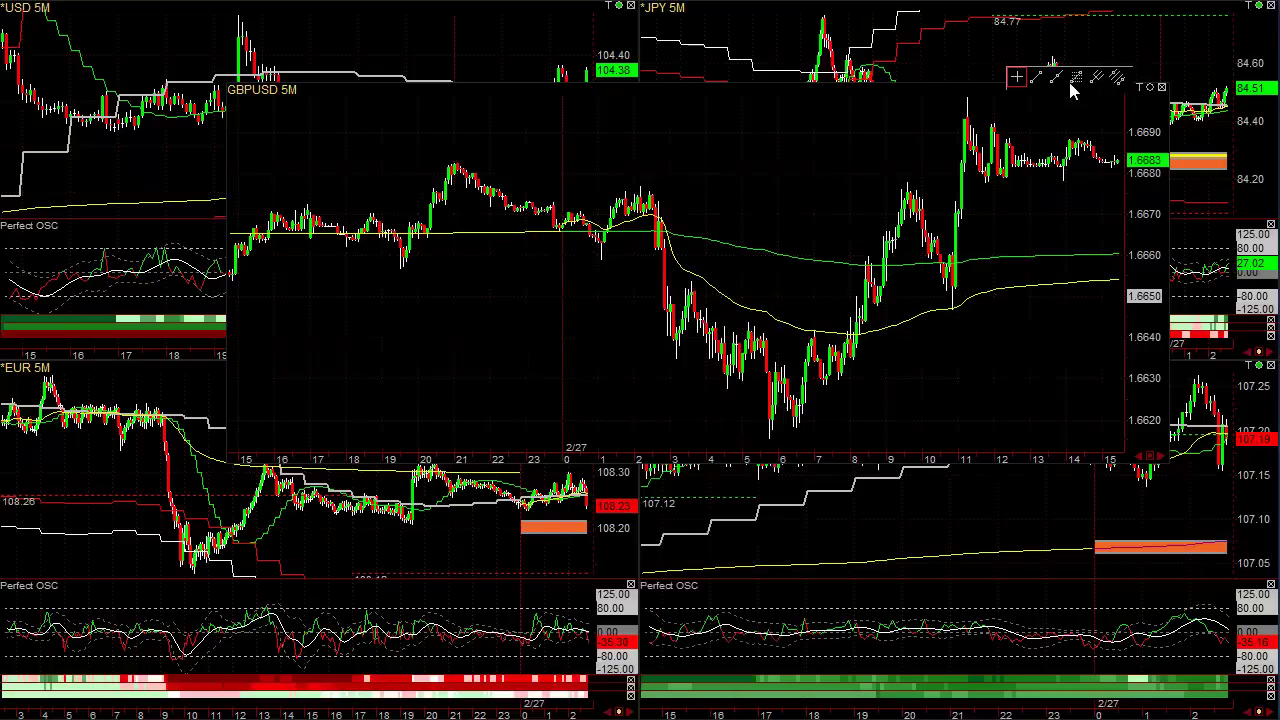
# Draw a rising channel on GBPUSD under the lows after 6:00 and before 11:00, with its upper edge along the high before 10:00.
pyautogui.click(1117, 78)
pyautogui.moveTo(780, 435); pyautogui.dragTo(724, 434)
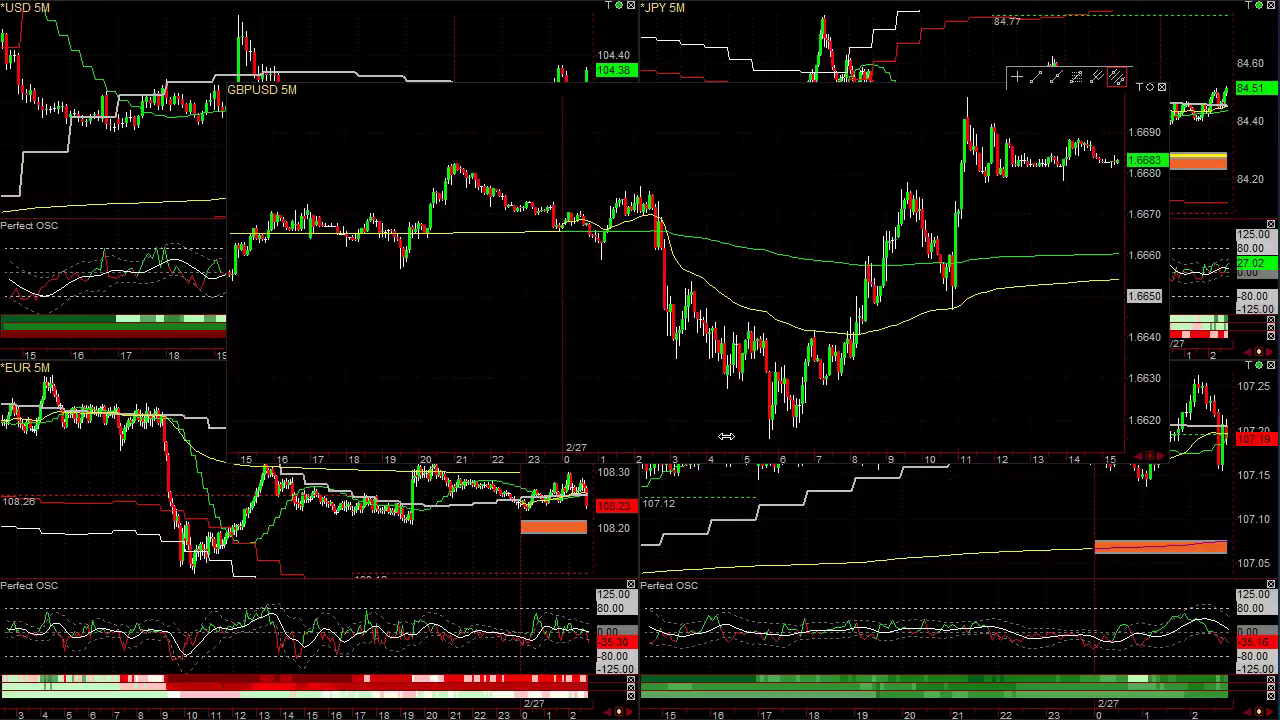
pyautogui.click(1113, 81)
pyautogui.moveTo(798, 432)
pyautogui.mouseDown()
pyautogui.moveTo(920, 357)
pyautogui.moveTo(963, 297)
pyautogui.mouseUp()
pyautogui.click(912, 184)
pyautogui.click(1075, 79)
pyautogui.moveTo(908, 183); pyautogui.dragTo(841, 235)
# Draw a GBPUSD Fibonacci retracement from the 1.6616 low to the 1.6677 high, and move the chart away to uncover the currency index charts.
pyautogui.click(1076, 79)
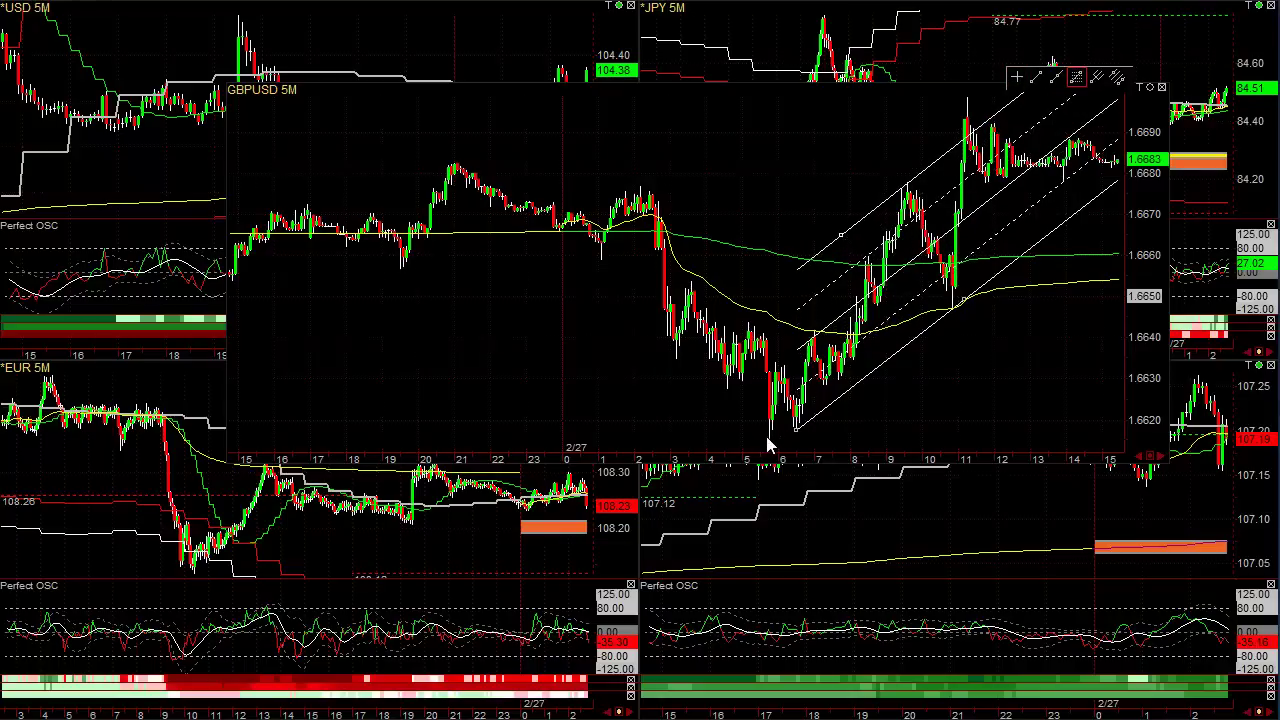
pyautogui.moveTo(767, 438); pyautogui.dragTo(908, 184)
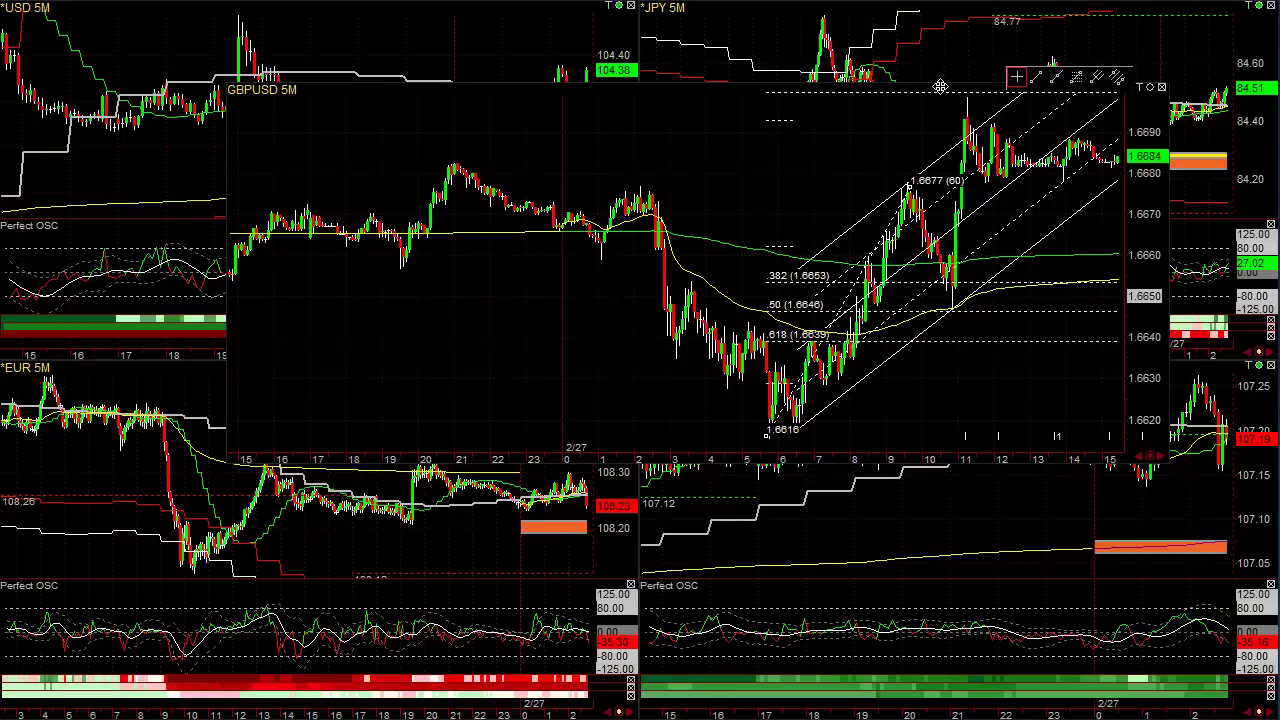
pyautogui.moveTo(940, 86); pyautogui.dragTo(964, 128)
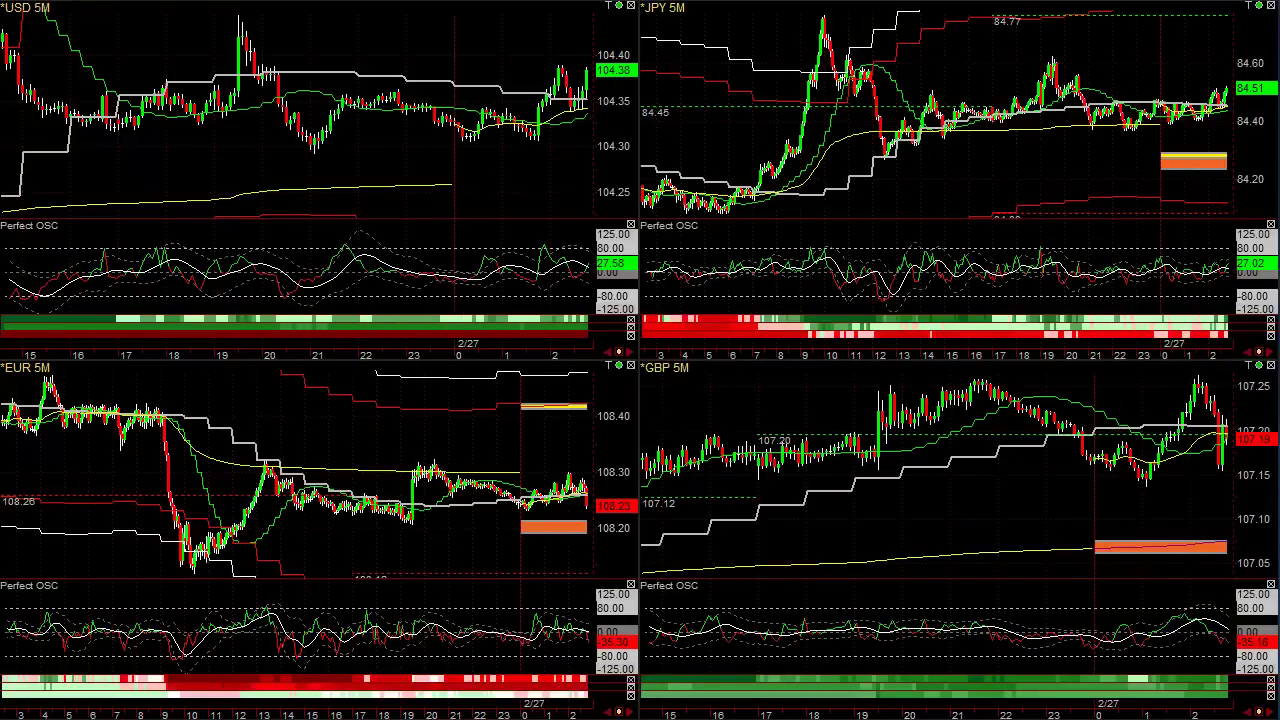